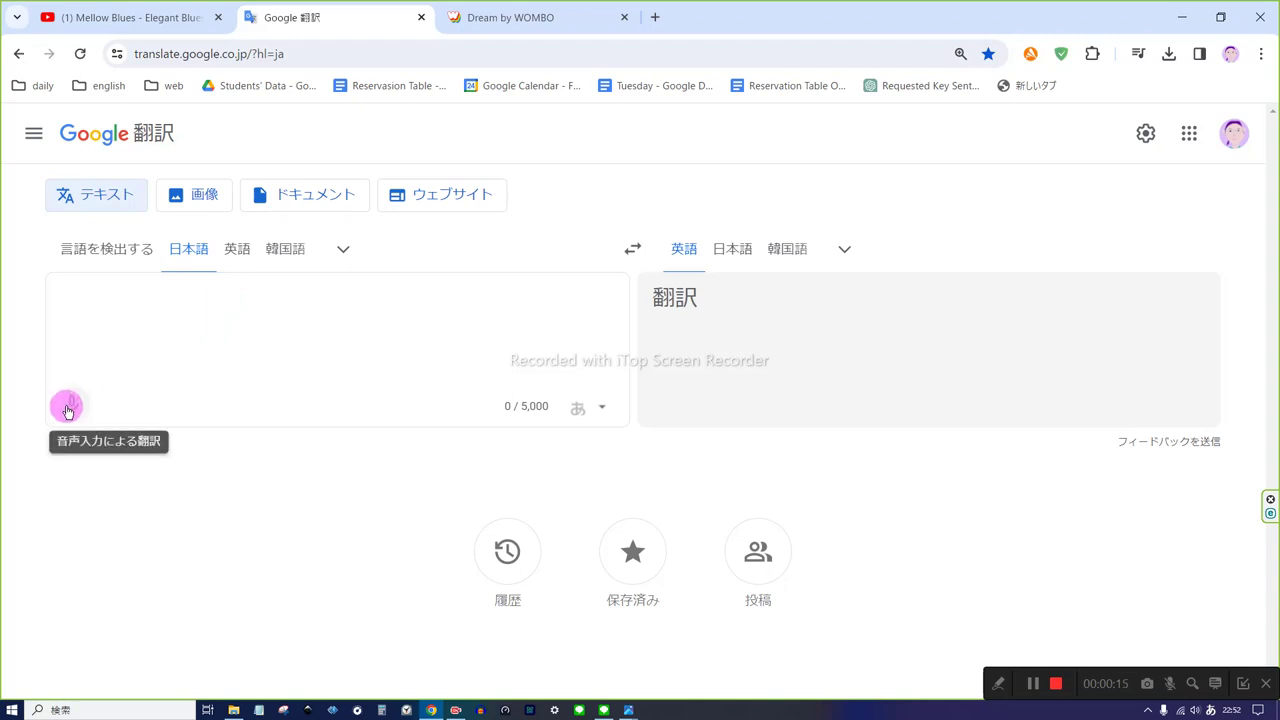
Step: Allow microphone access for voice input, dictate コガネムシ for translation into English, and play its Japanese pronunciation
{"action": "left_click", "coordinate": [68, 410]}
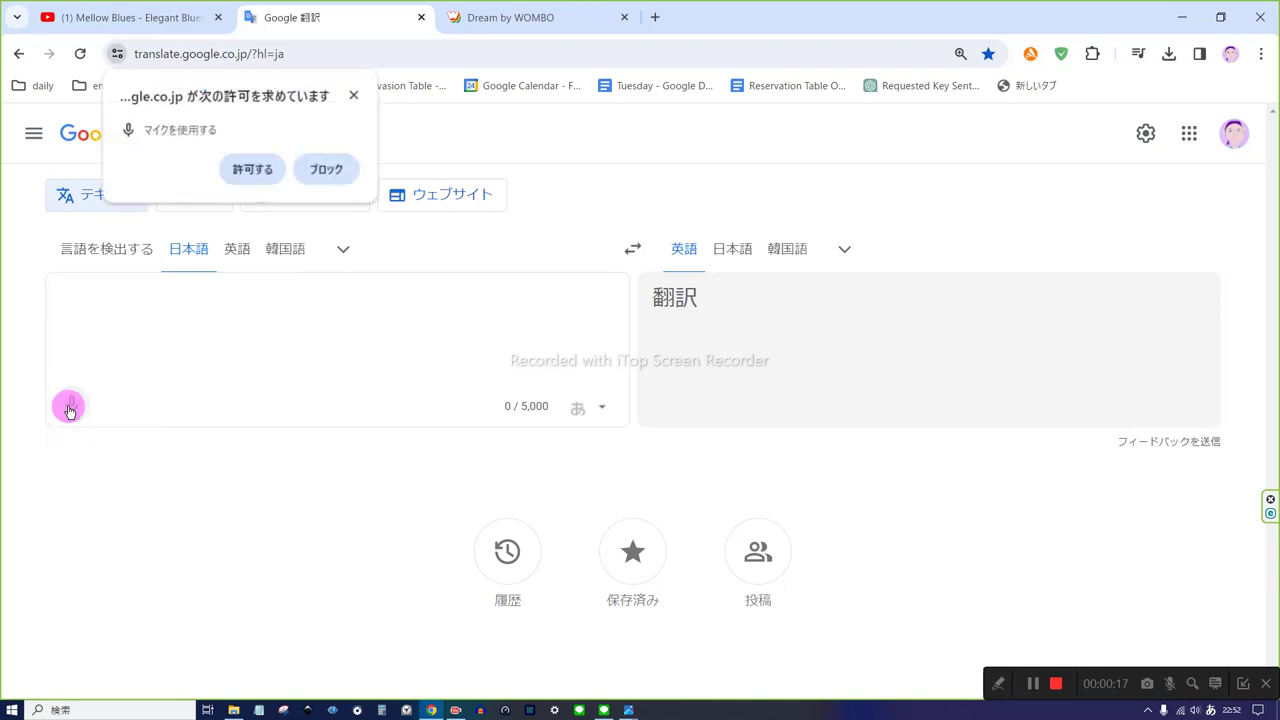
{"action": "left_click", "coordinate": [230, 167]}
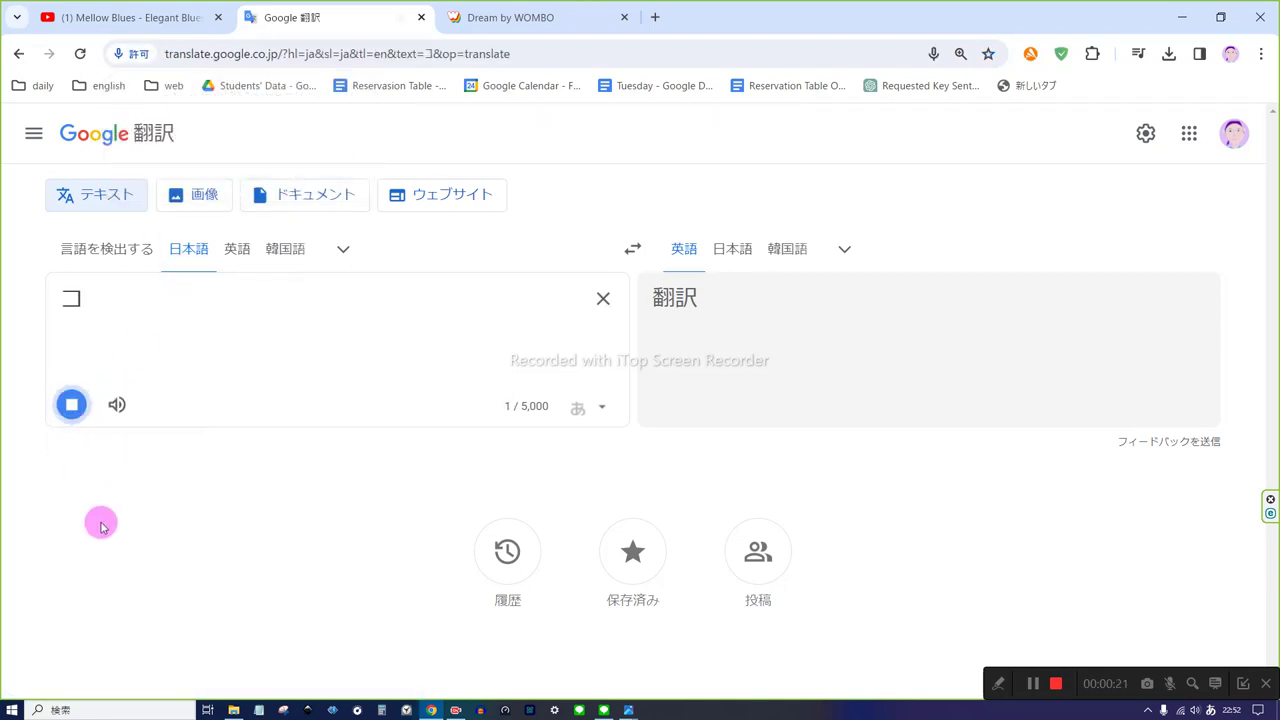
{"action": "left_click", "coordinate": [72, 404]}
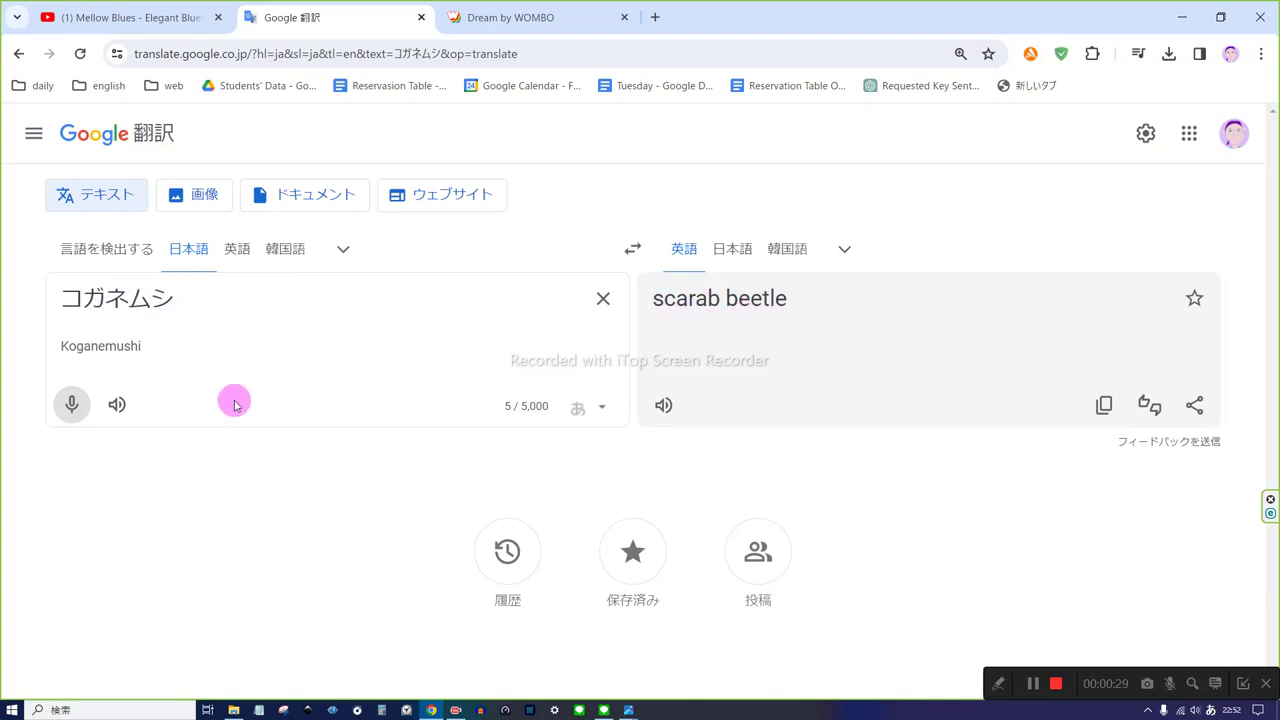
{"action": "left_click", "coordinate": [116, 412]}
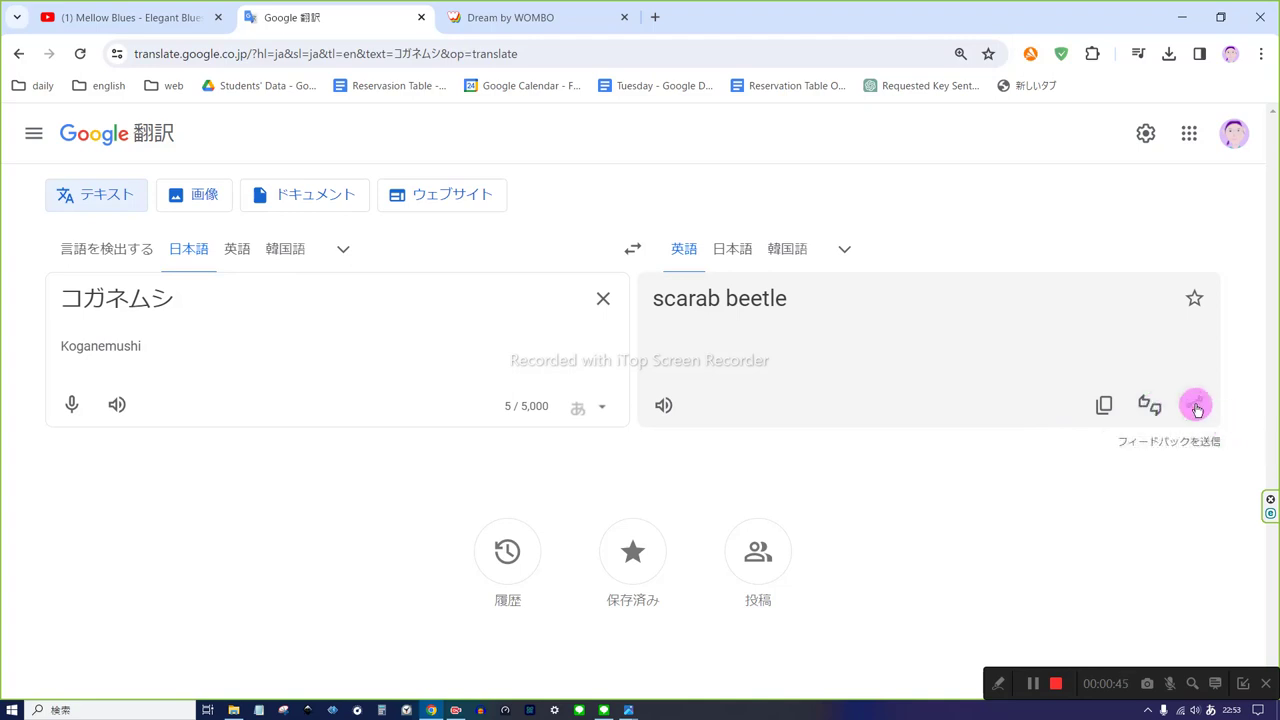
Step: Clear the source text, dictate 一角獣 for translation into English, and play the English pronunciation
{"action": "left_click", "coordinate": [603, 298]}
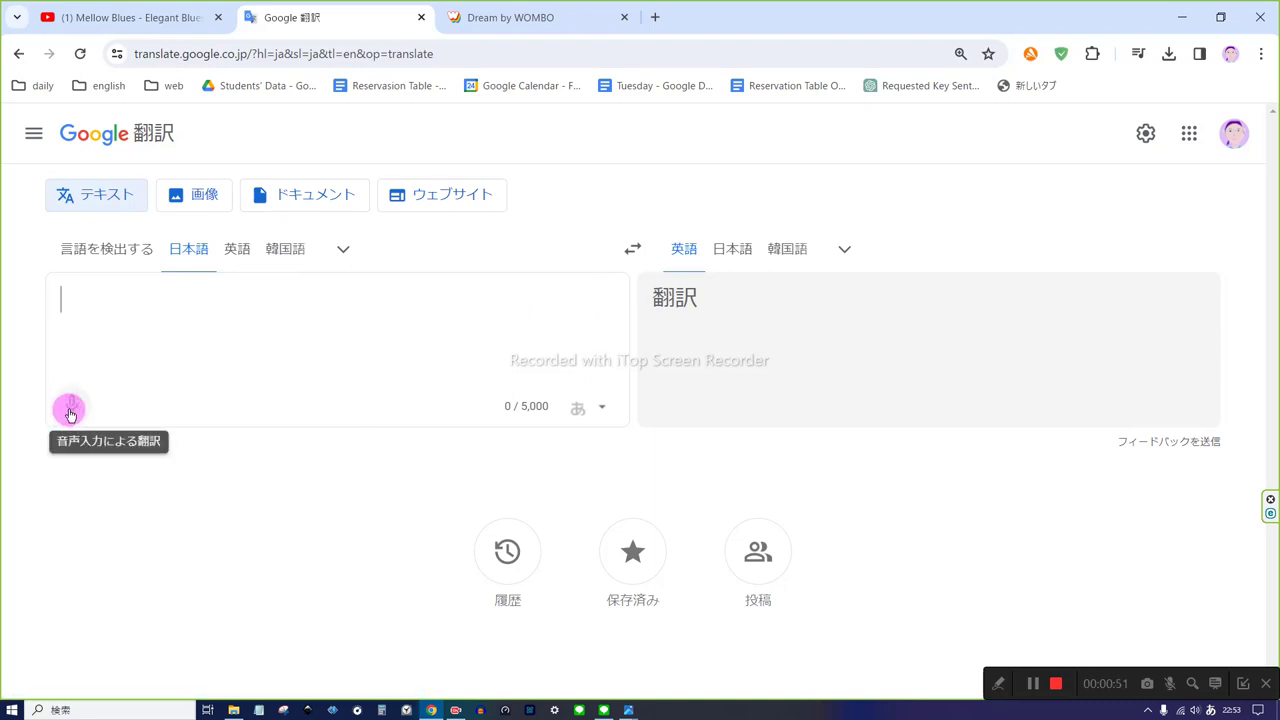
{"action": "left_click", "coordinate": [70, 411]}
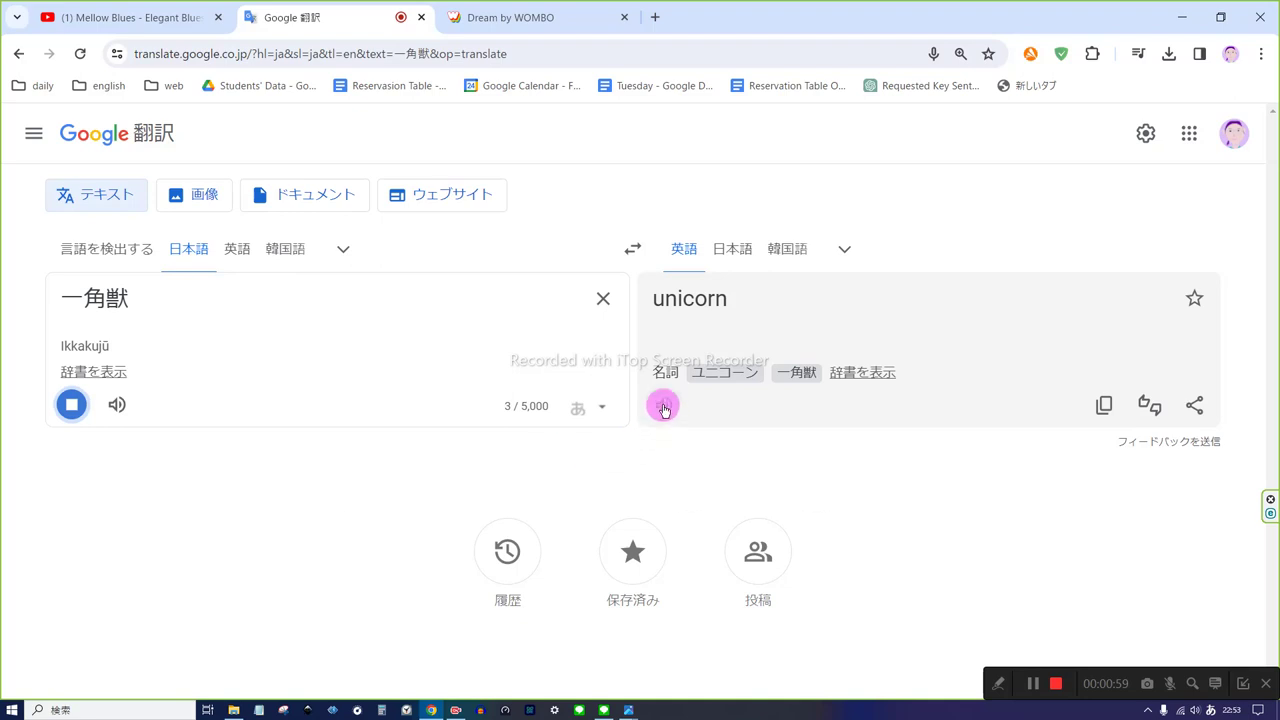
{"action": "left_click", "coordinate": [74, 406]}
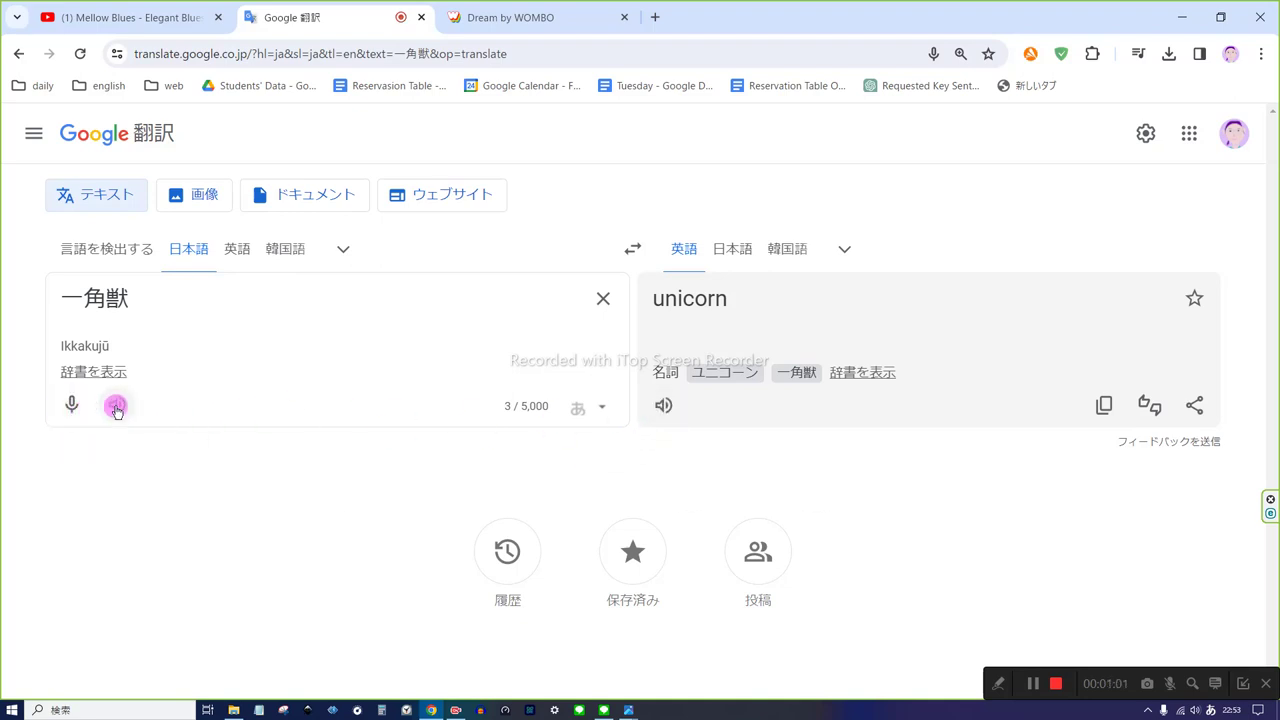
{"action": "left_click", "coordinate": [664, 404]}
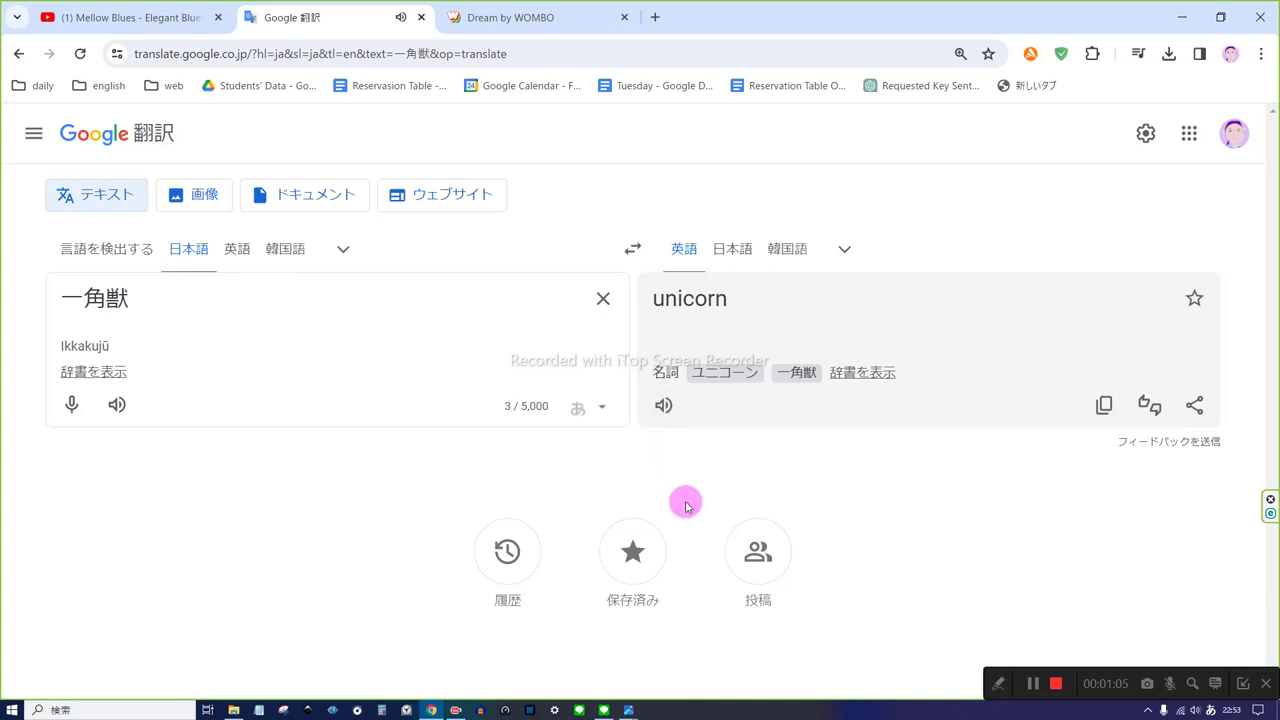
Step: Dictate 豚 as the source word, clearing the misrecognised 歌, and play the Japanese and English pronunciations
{"action": "left_click", "coordinate": [69, 403]}
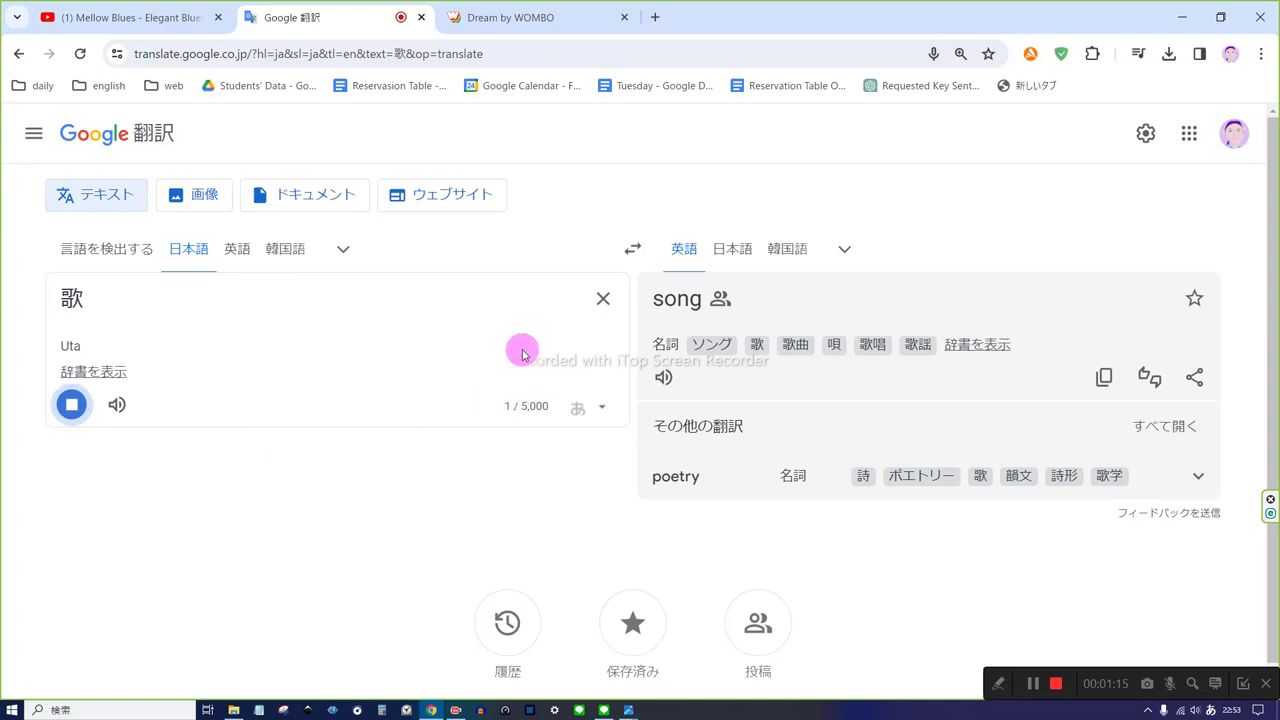
{"action": "left_click", "coordinate": [590, 300]}
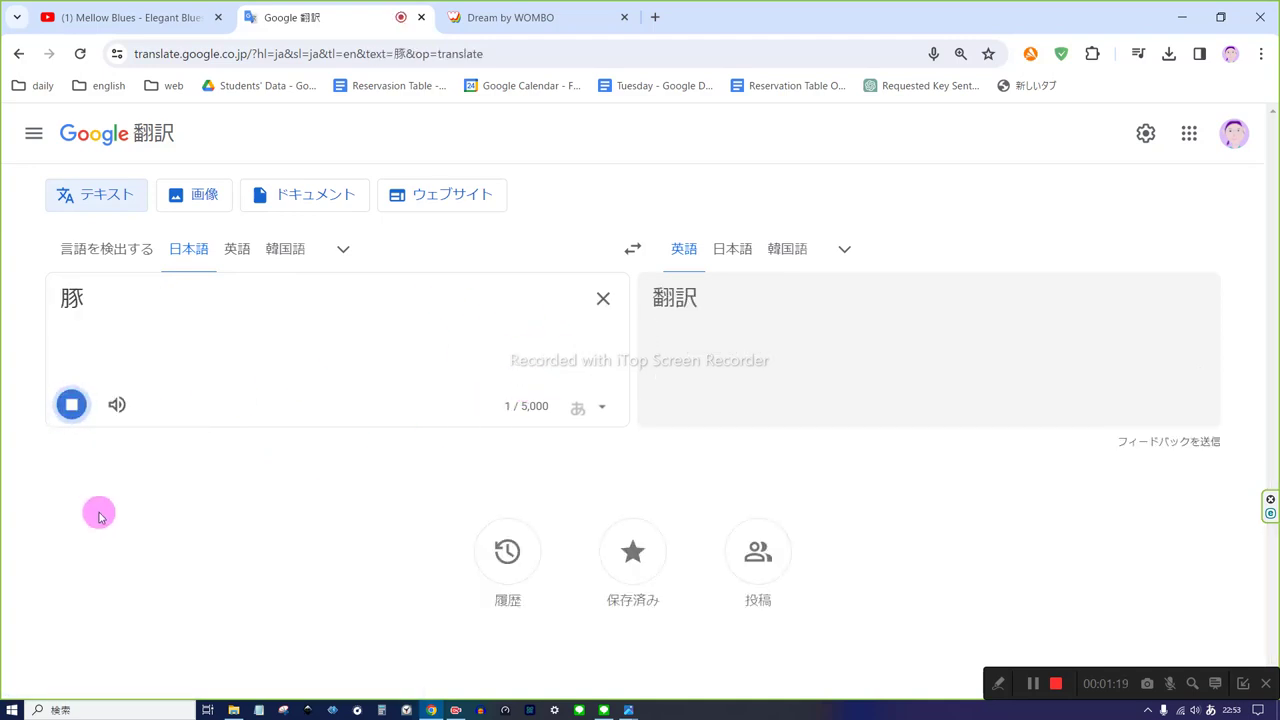
{"action": "left_click", "coordinate": [73, 403]}
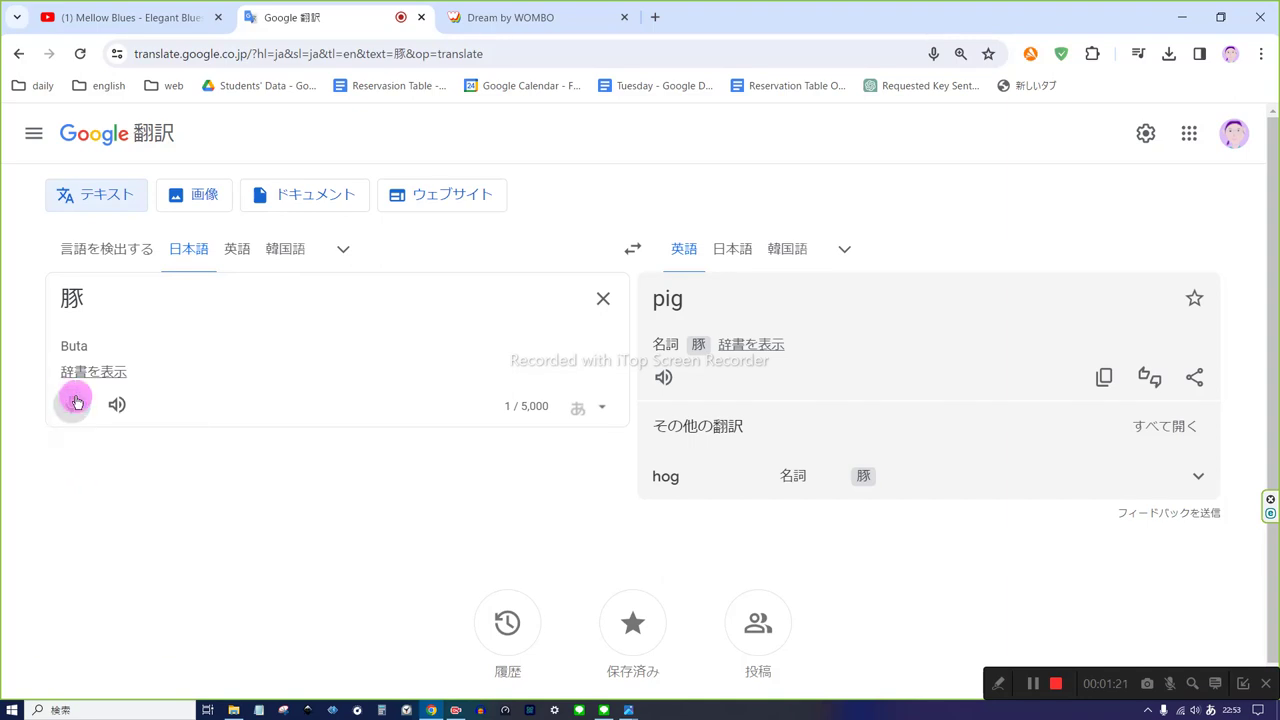
{"action": "left_click", "coordinate": [117, 408]}
{"action": "left_click", "coordinate": [657, 381]}
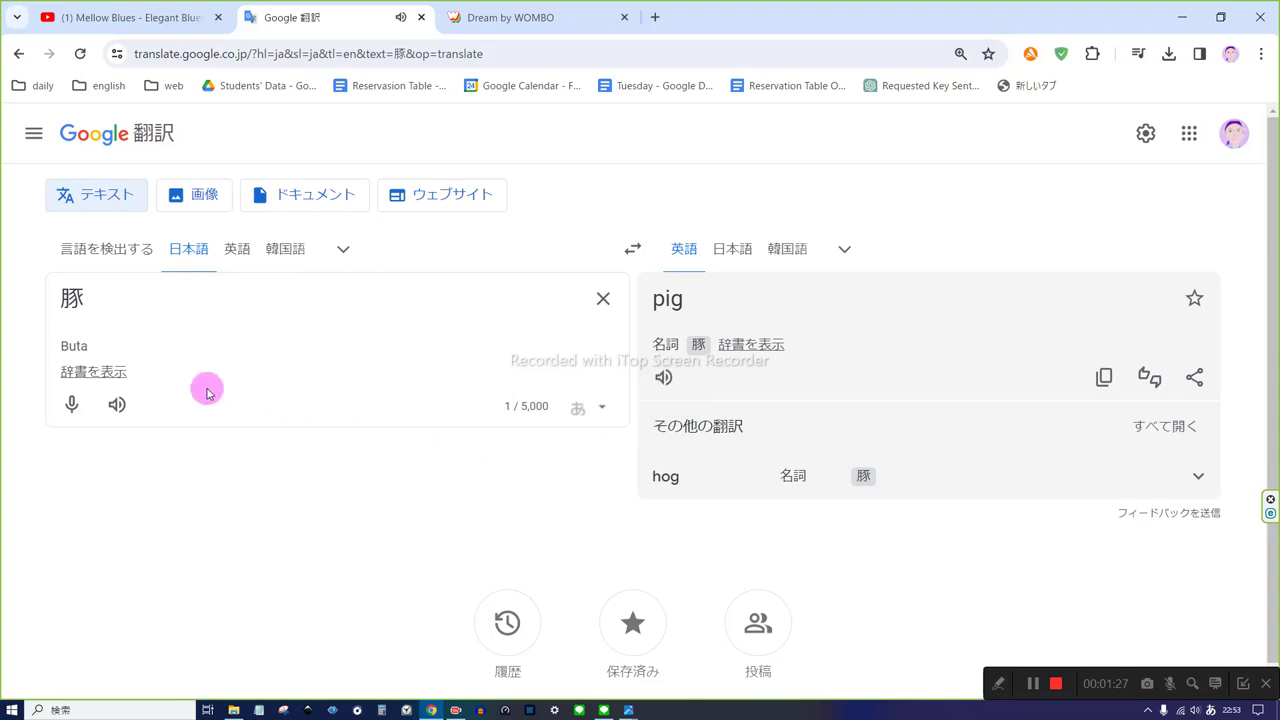
Step: Dictate 大きな犬 for translation into English and play the pronunciation in both languages
{"action": "left_click", "coordinate": [74, 407]}
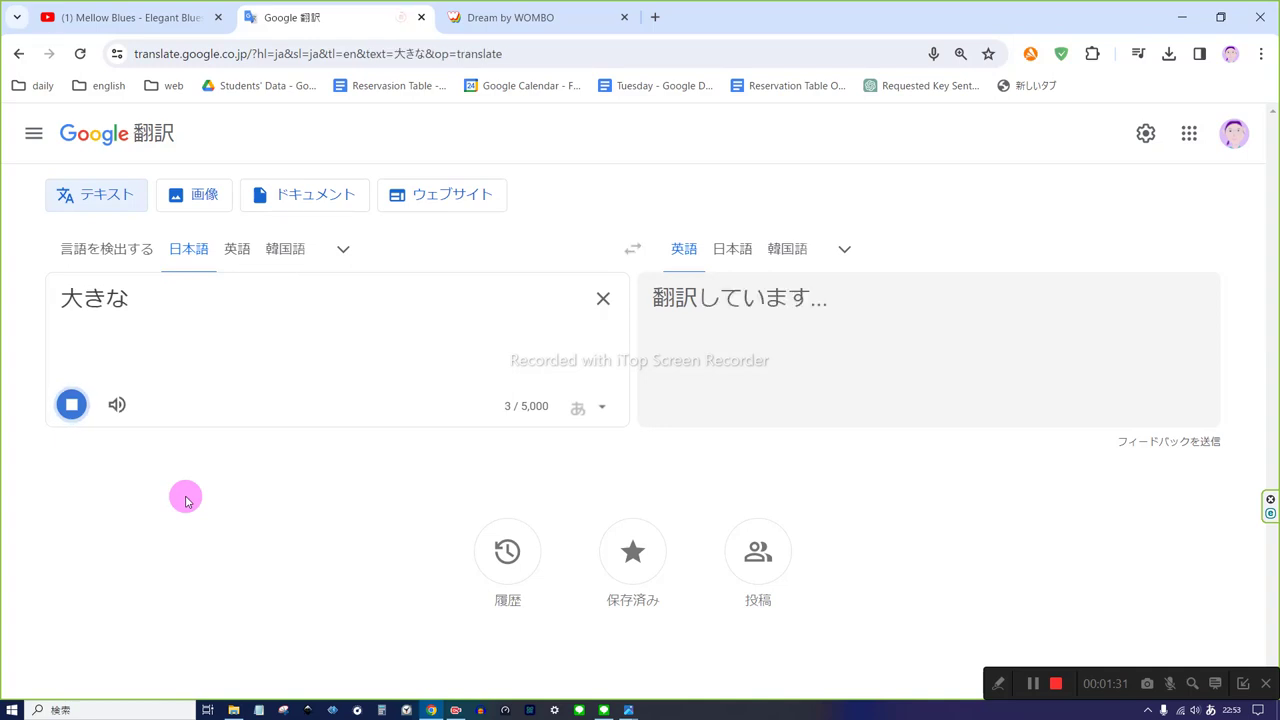
{"action": "left_click", "coordinate": [76, 410]}
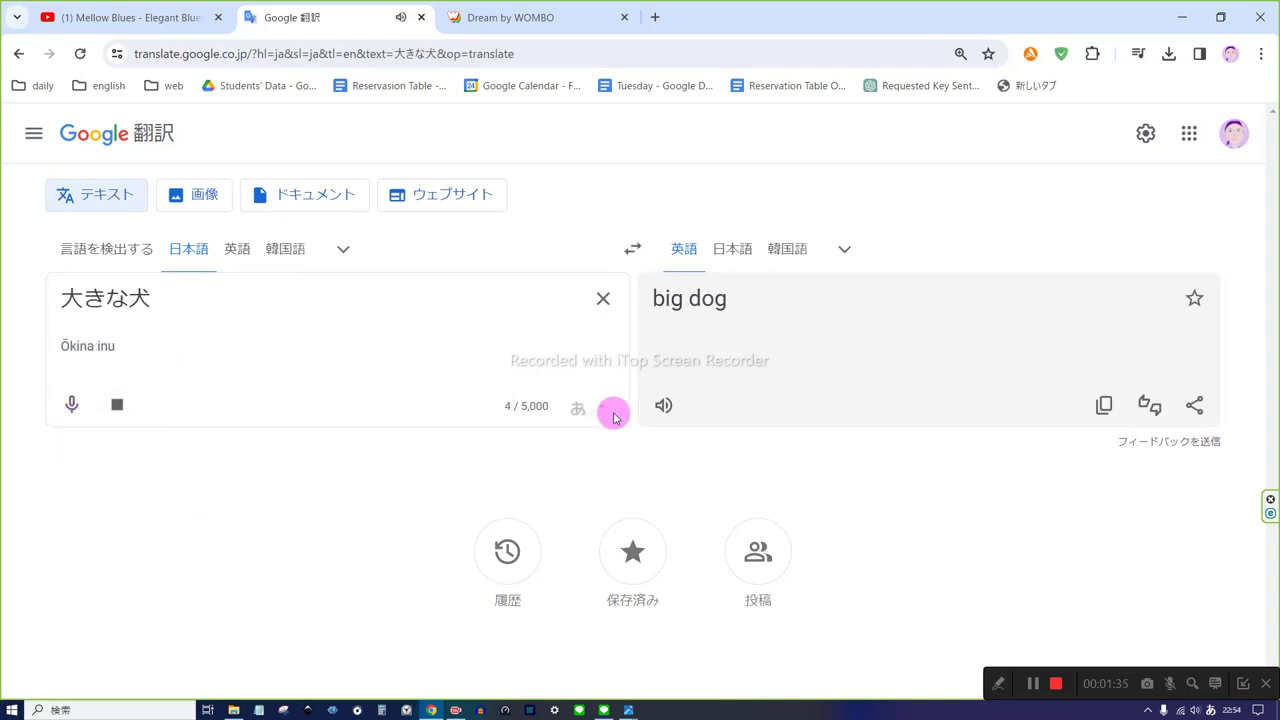
{"action": "left_click", "coordinate": [665, 406]}
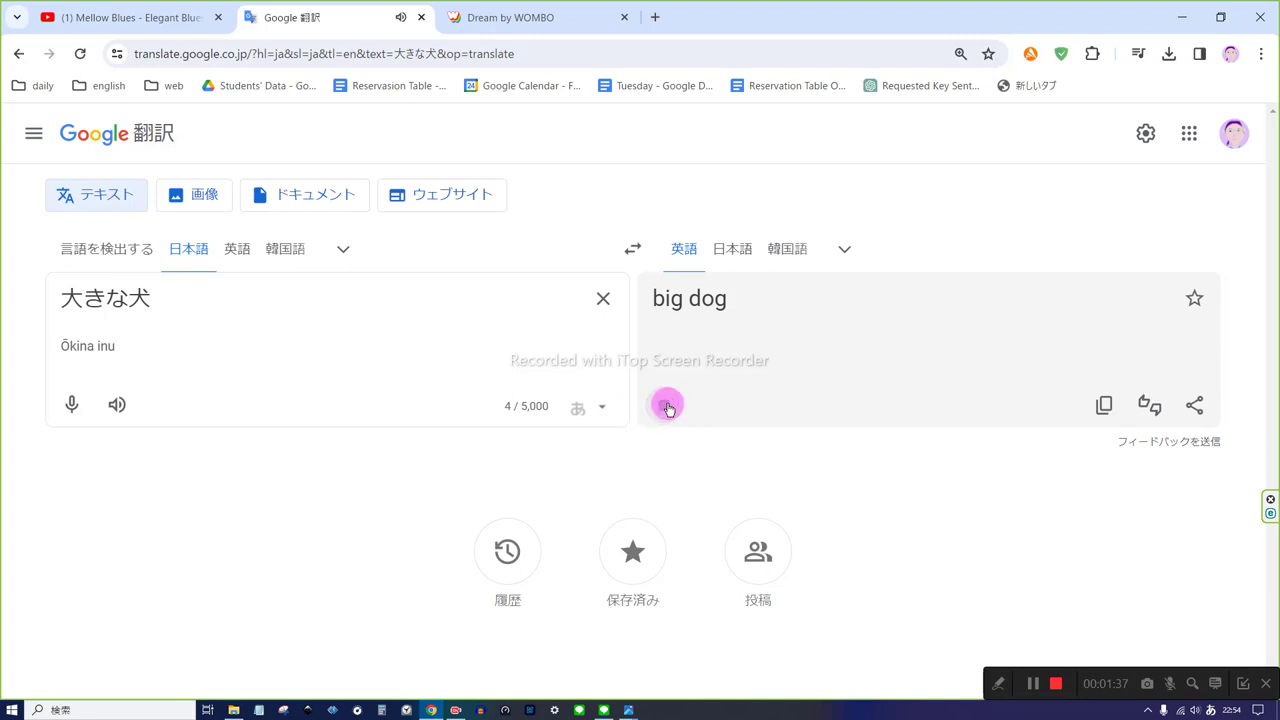
Step: Dictate the phrase お話に出てくる猫 for translation and play both the Japanese source and its English translation
{"action": "left_click", "coordinate": [77, 405]}
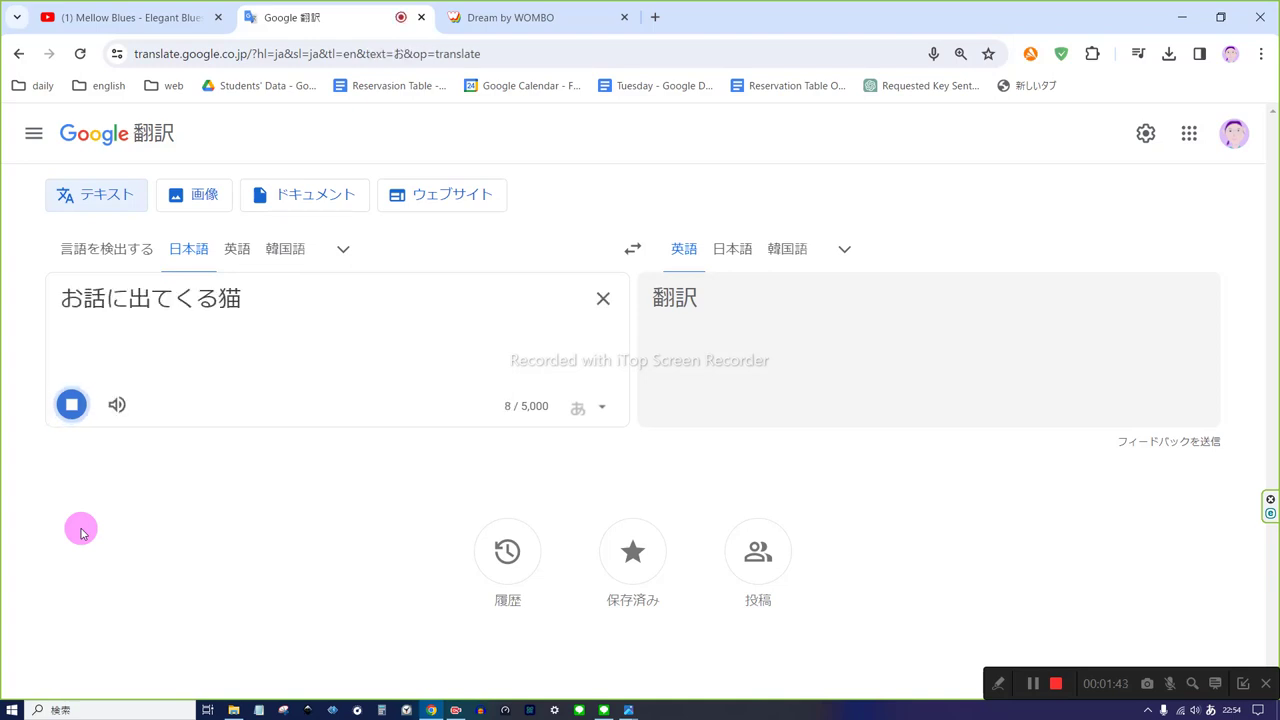
{"action": "left_click", "coordinate": [71, 404]}
{"action": "left_click", "coordinate": [115, 410]}
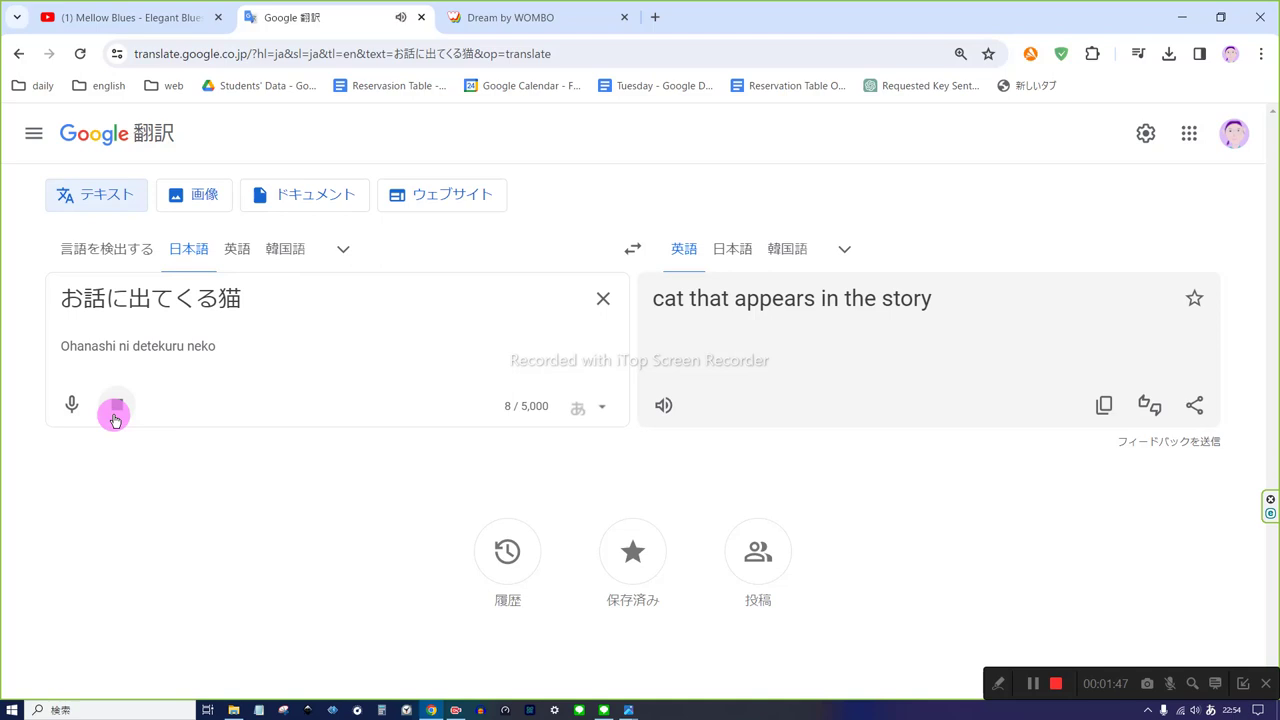
{"action": "left_click", "coordinate": [665, 405]}
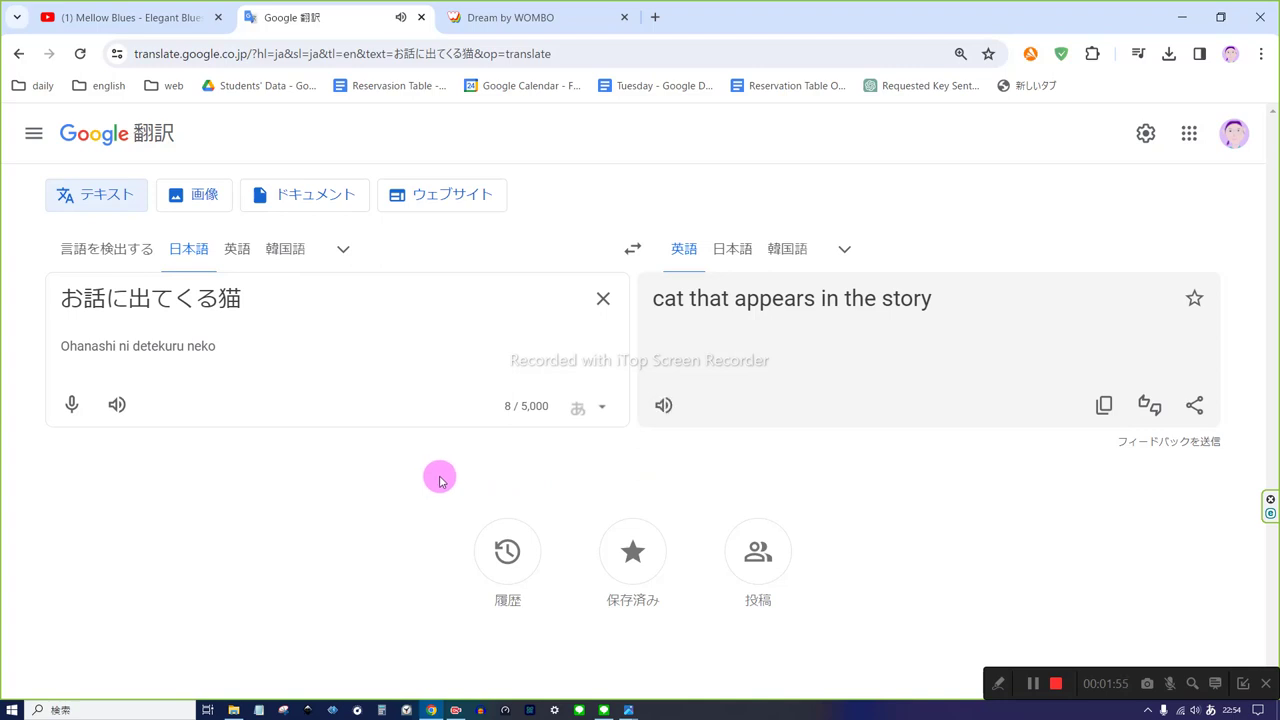
Step: Dictate the word 人 for translation into English and play the pronunciation of the translation
{"action": "left_click", "coordinate": [71, 406]}
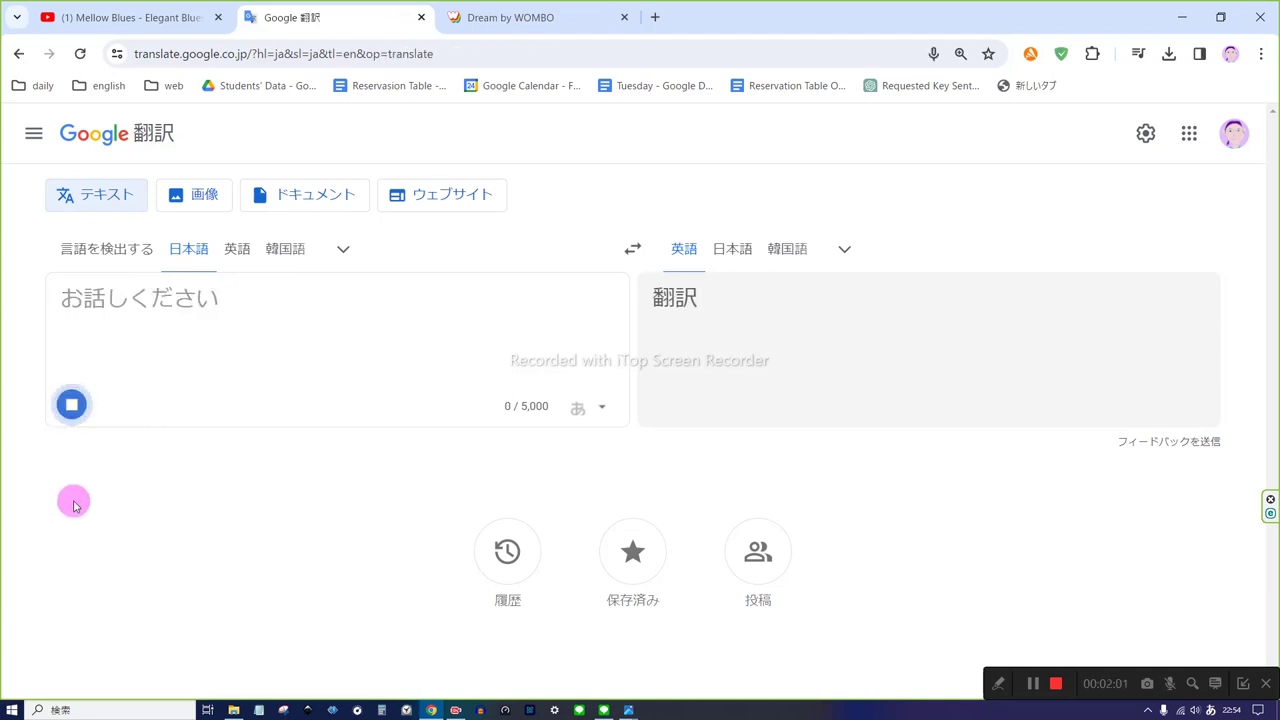
{"action": "left_click", "coordinate": [71, 404]}
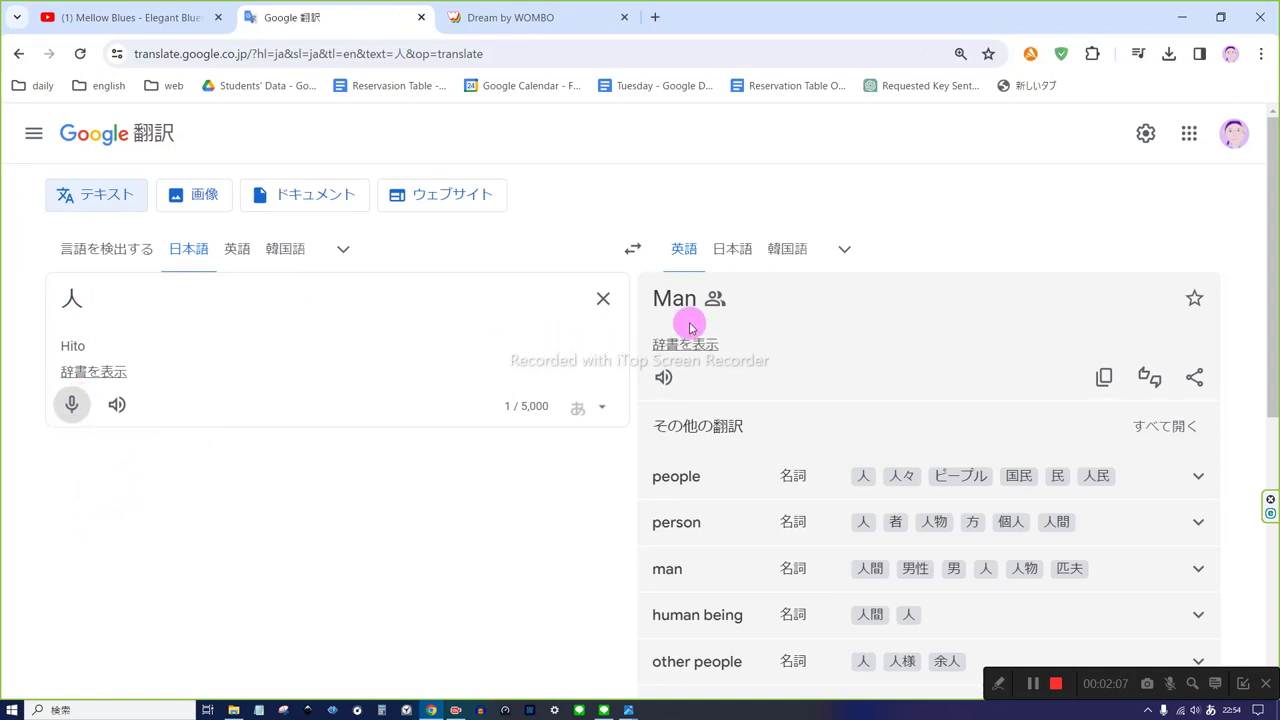
{"action": "left_click", "coordinate": [663, 377]}
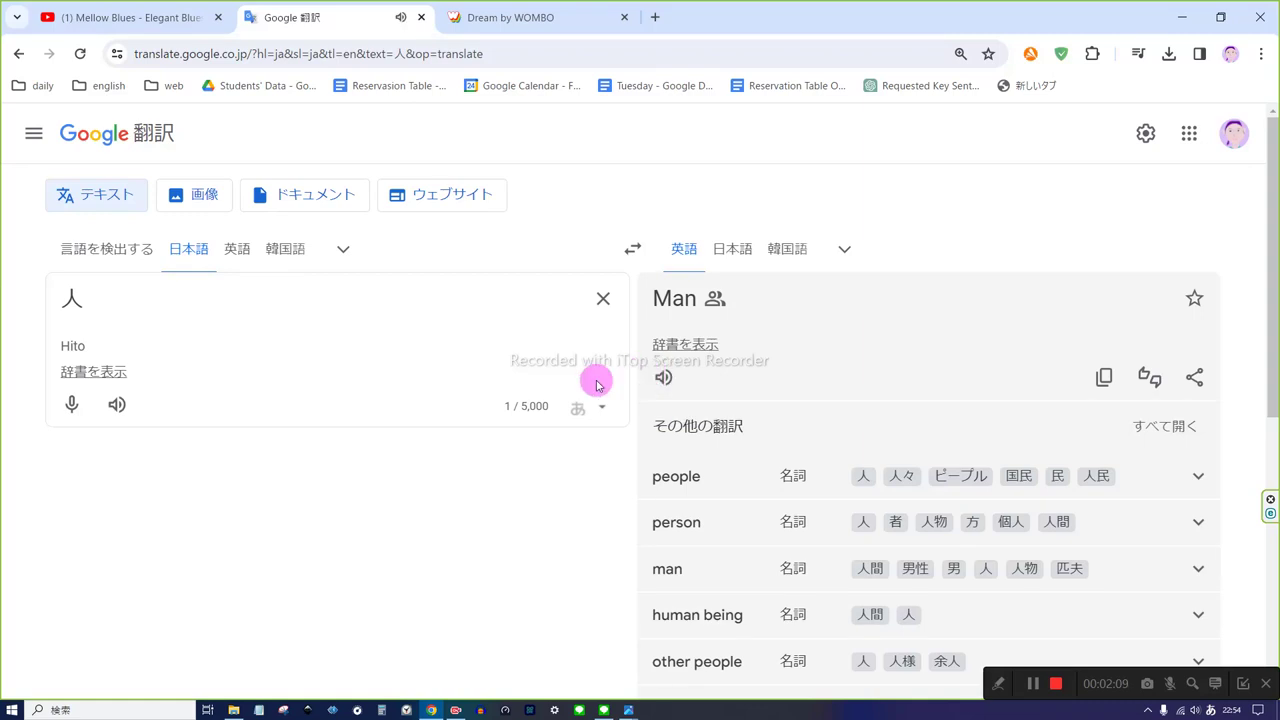
Step: Dictate the word 牛 for translation into English and play its Japanese pronunciation
{"action": "left_click", "coordinate": [68, 411]}
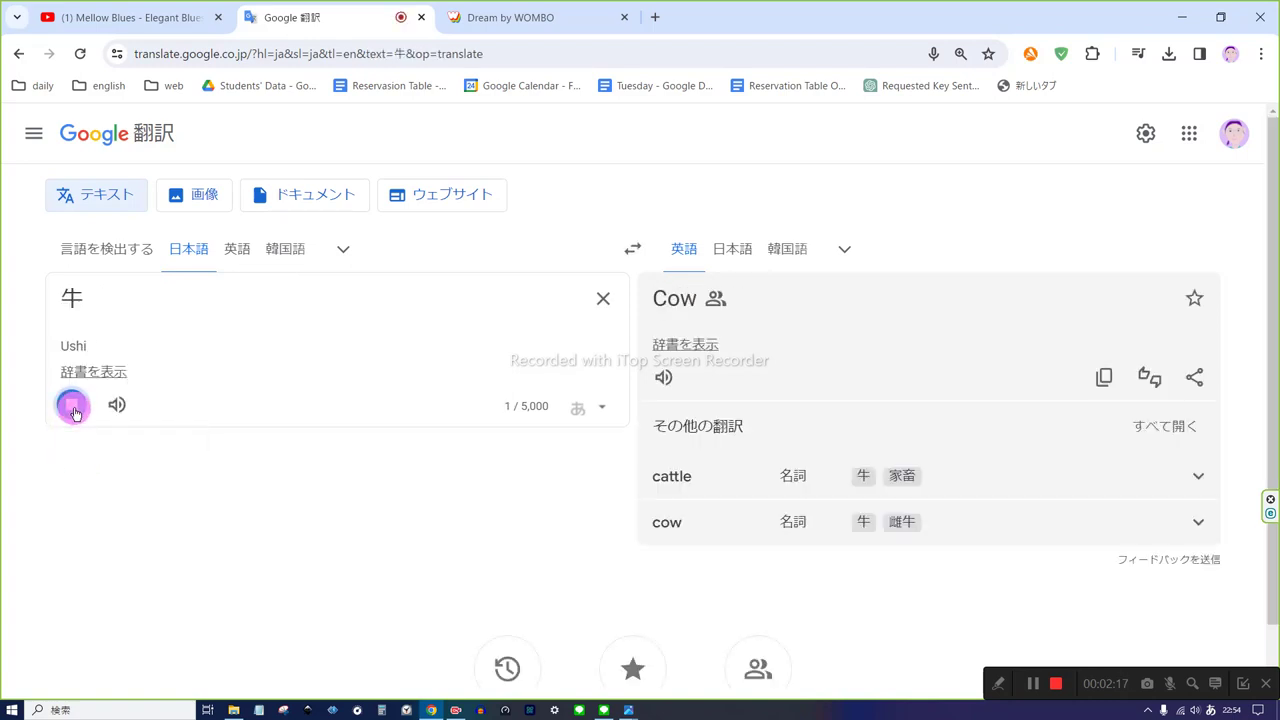
{"action": "left_click", "coordinate": [74, 410]}
{"action": "left_click", "coordinate": [117, 402]}
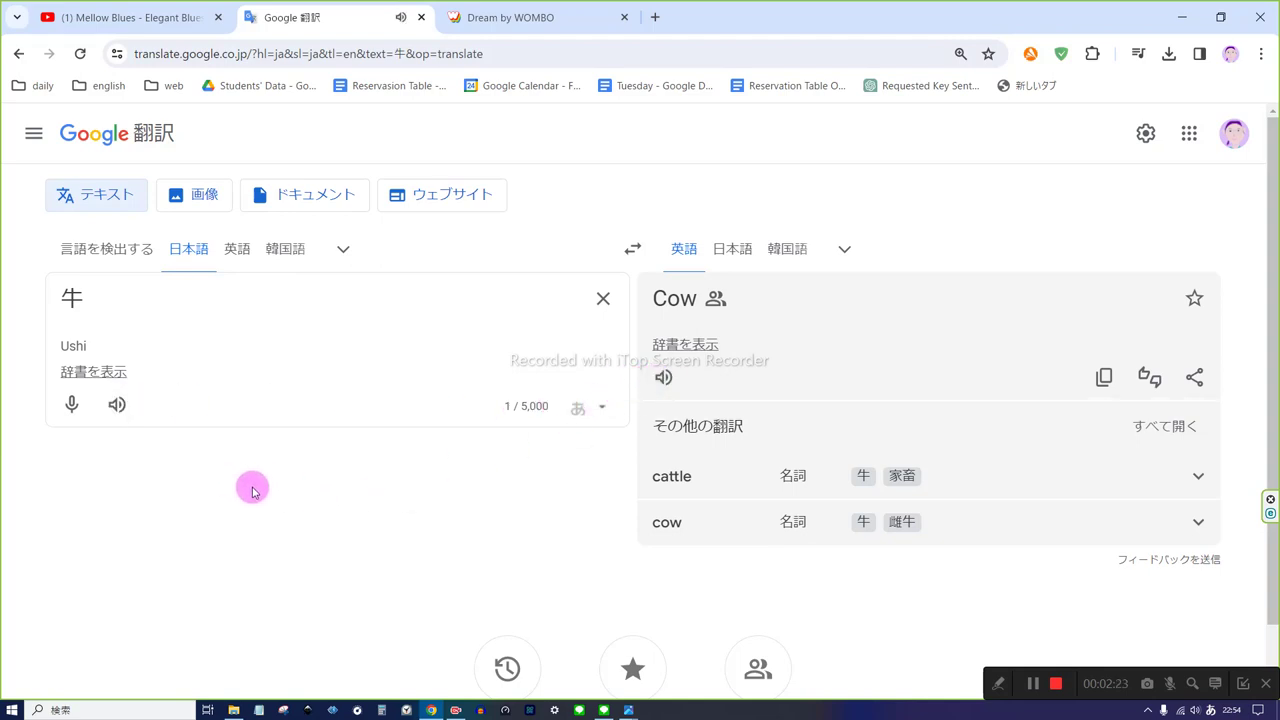
Step: Dictate プードル for translation into English and play the Japanese and English pronunciations
{"action": "left_click", "coordinate": [77, 408]}
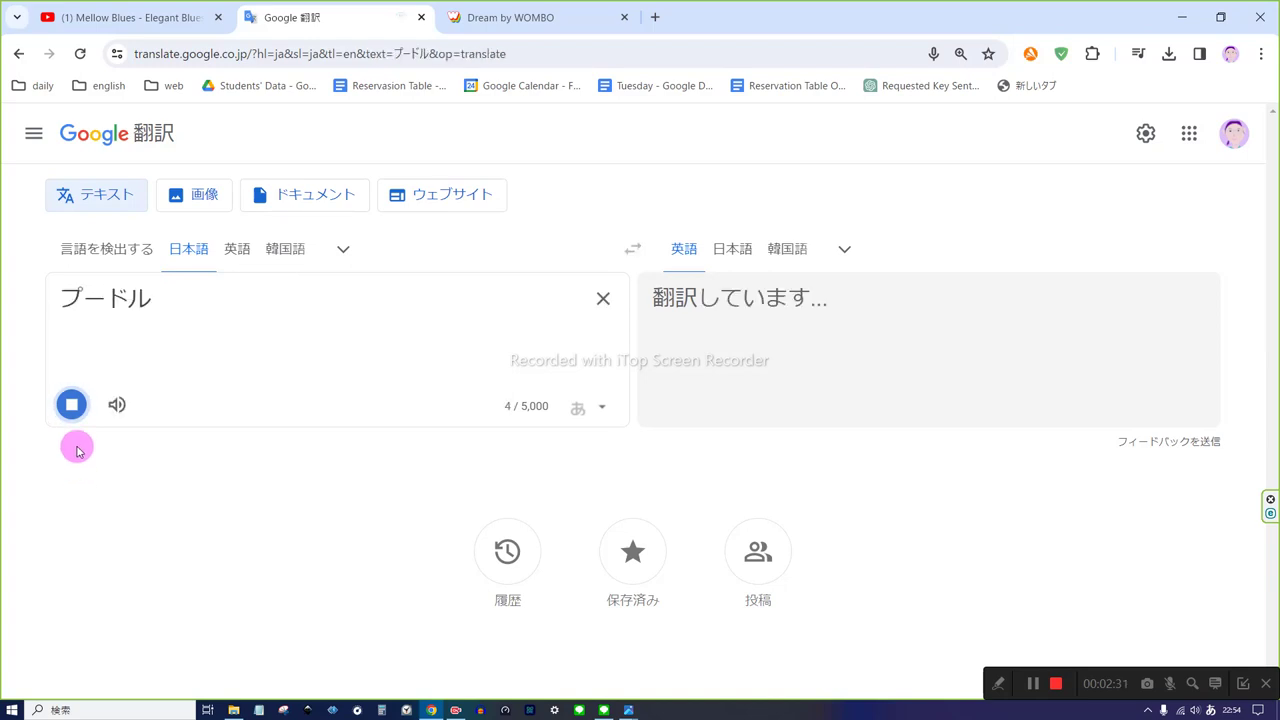
{"action": "left_click", "coordinate": [72, 405]}
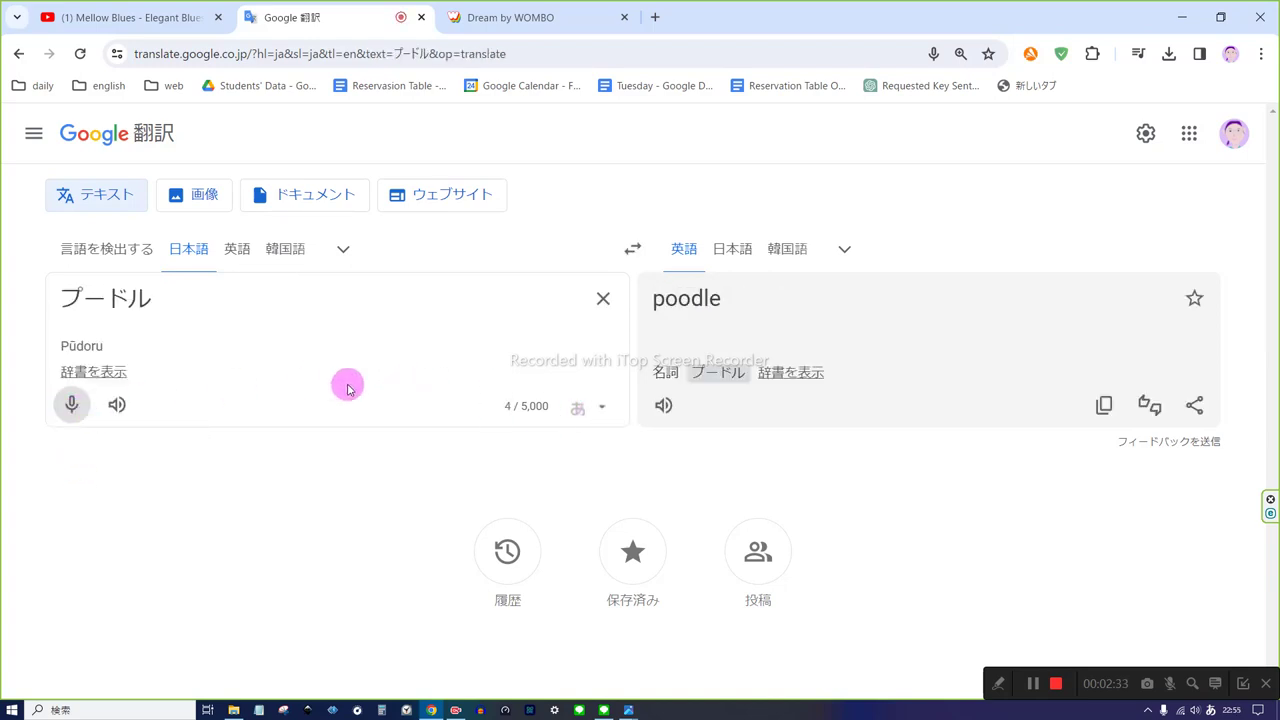
{"action": "left_click", "coordinate": [117, 404]}
{"action": "left_click", "coordinate": [666, 414]}
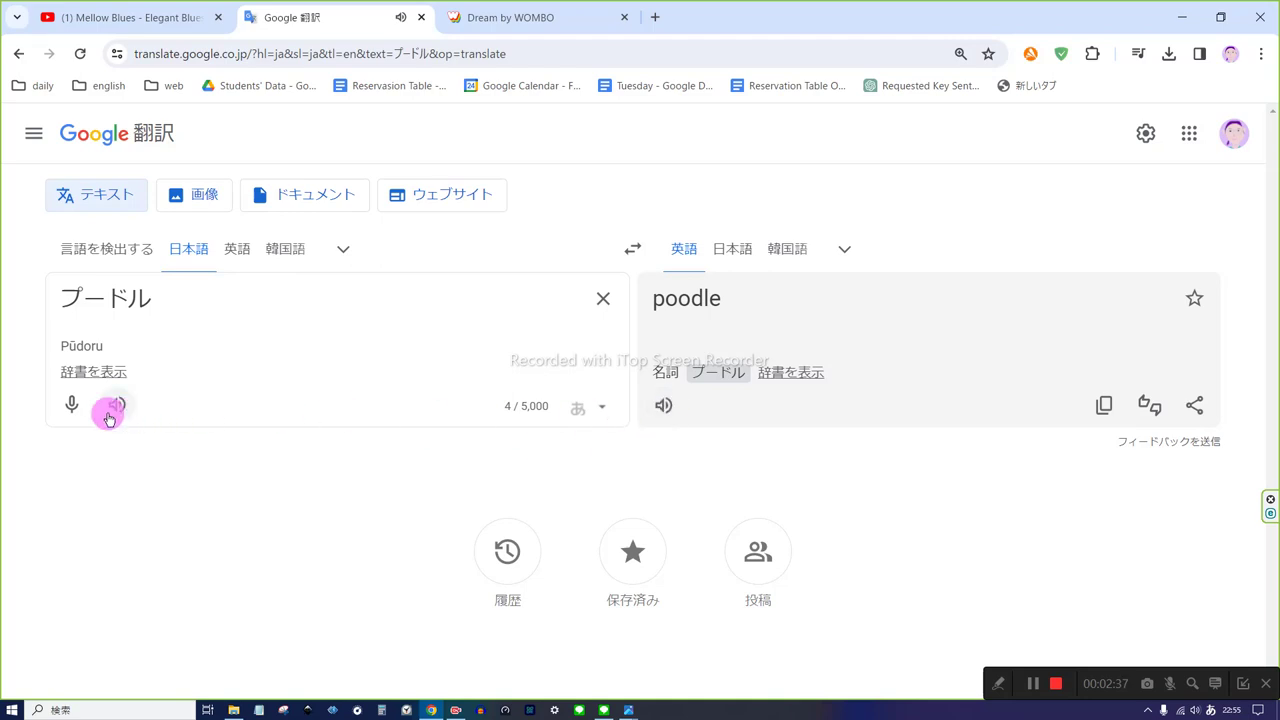
Step: Dictate シェパード for translation into English and listen to the word in both languages
{"action": "left_click", "coordinate": [76, 410]}
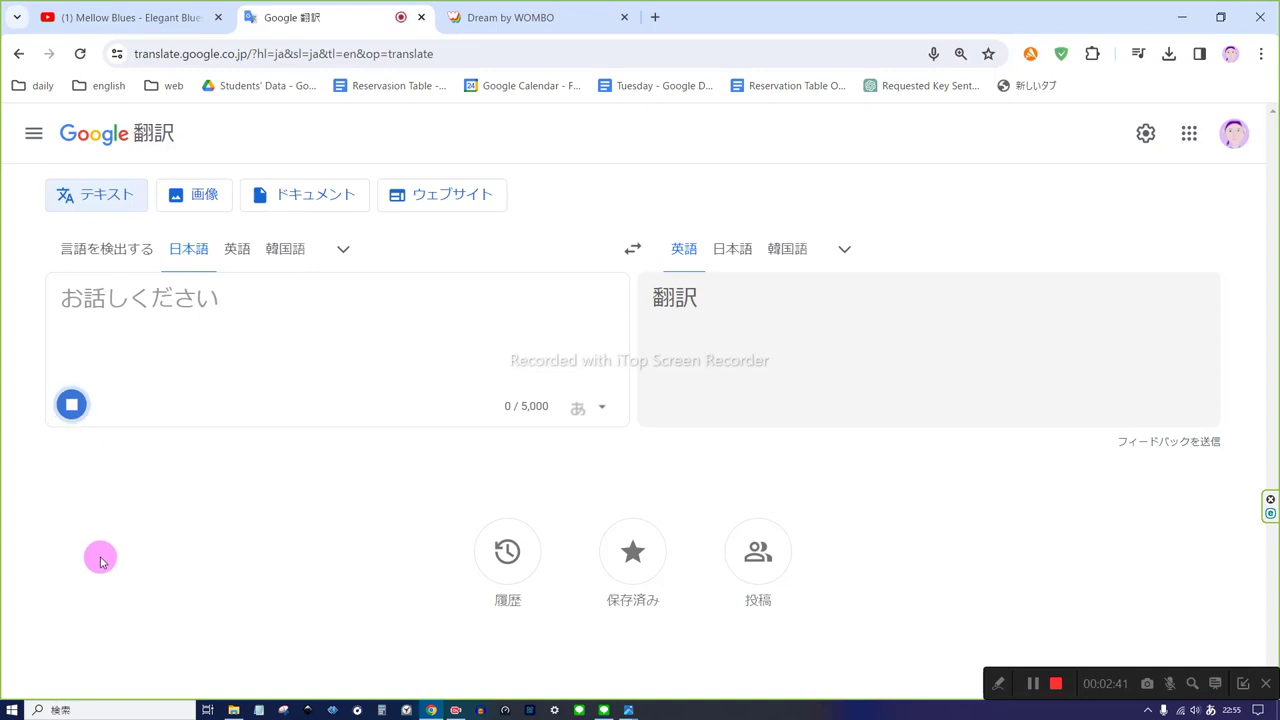
{"action": "left_click", "coordinate": [80, 406]}
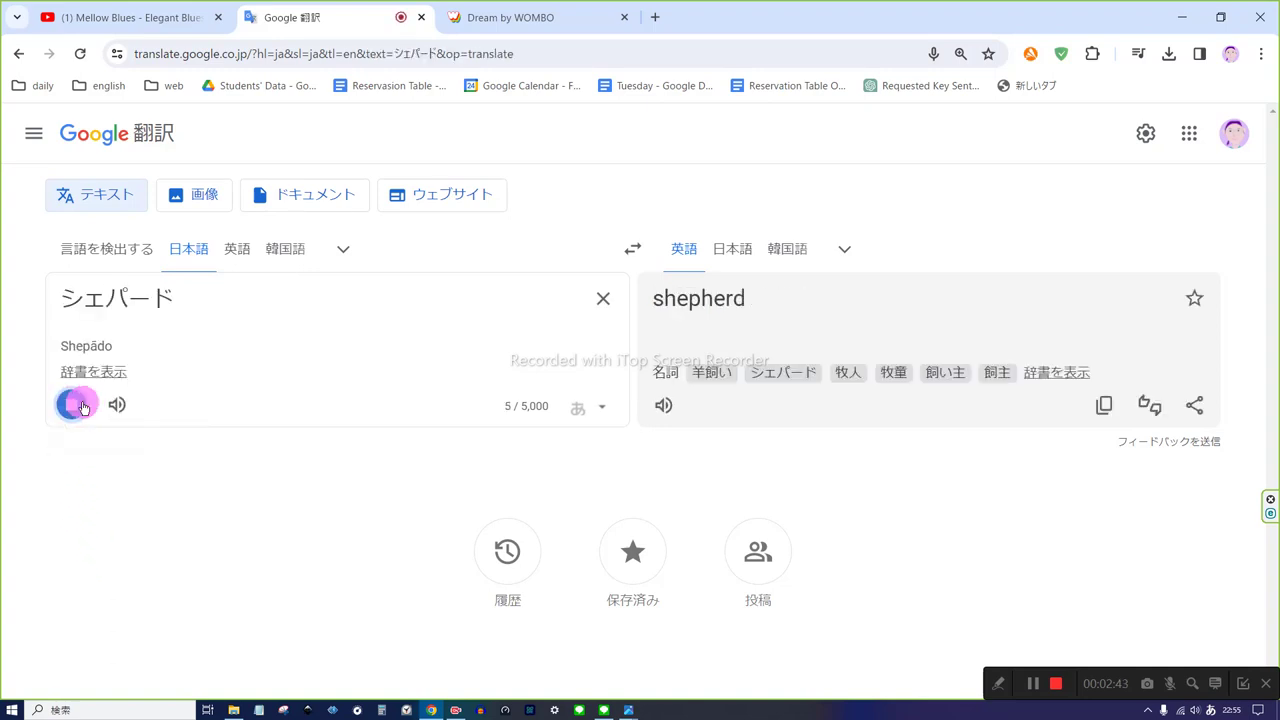
{"action": "left_click", "coordinate": [117, 405]}
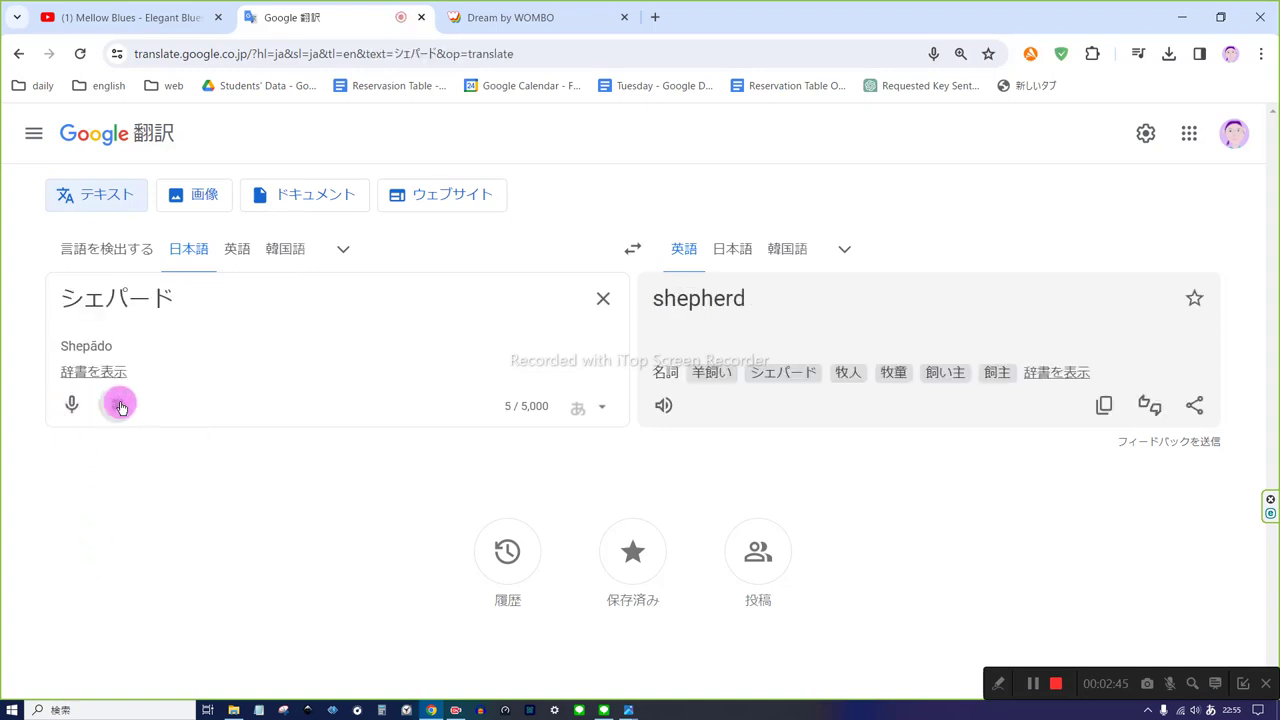
{"action": "left_click", "coordinate": [664, 405]}
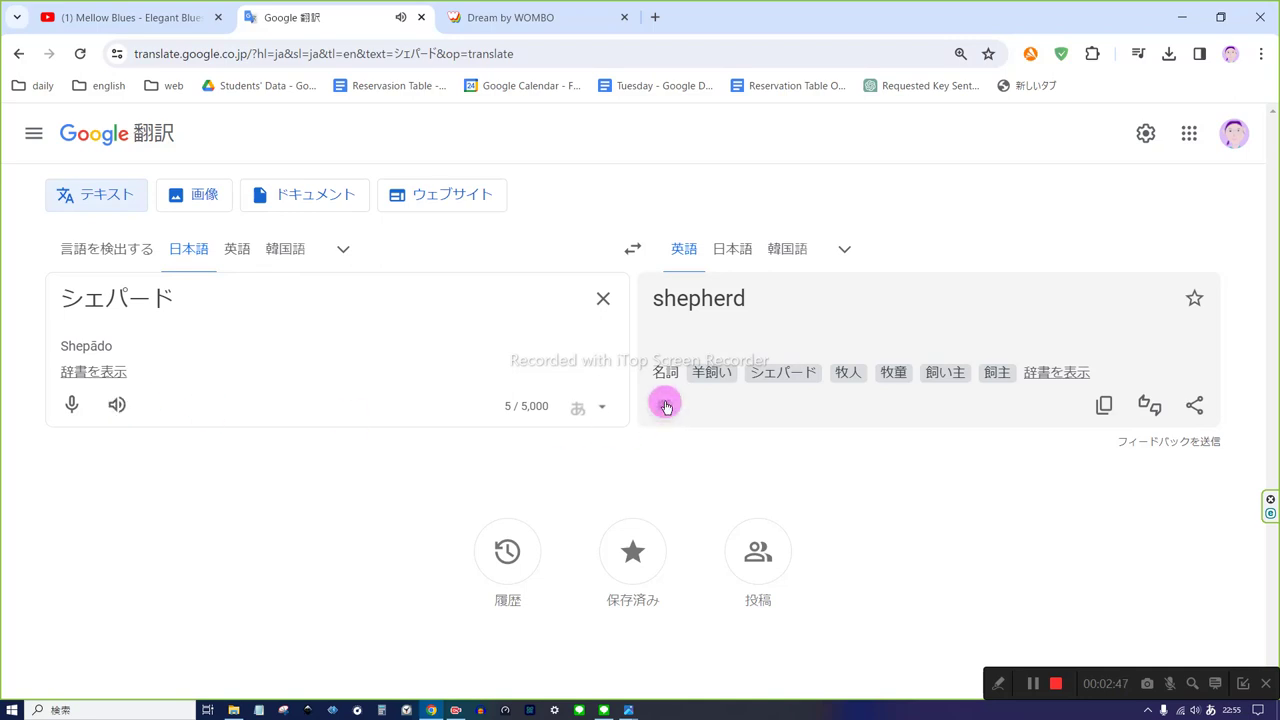
Step: Try dictating the word タイ for translation into English, and clear the recognized source text
{"action": "left_click", "coordinate": [70, 416]}
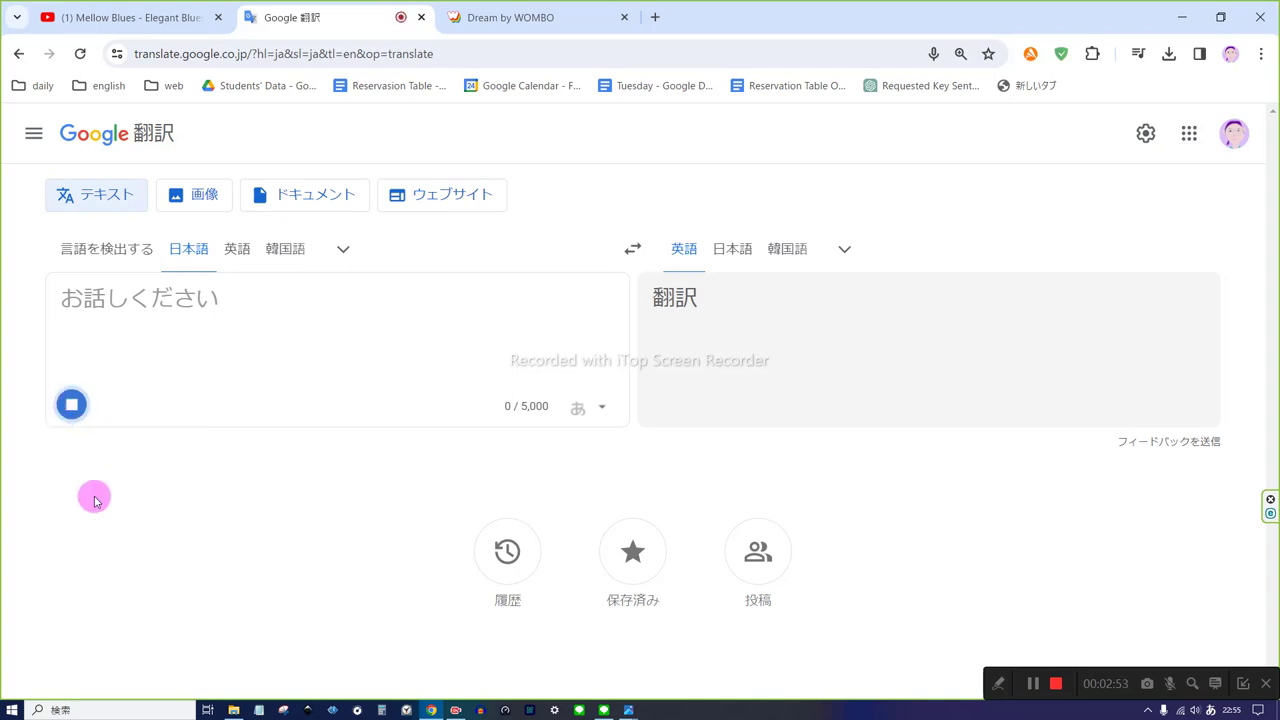
{"action": "left_click", "coordinate": [71, 404]}
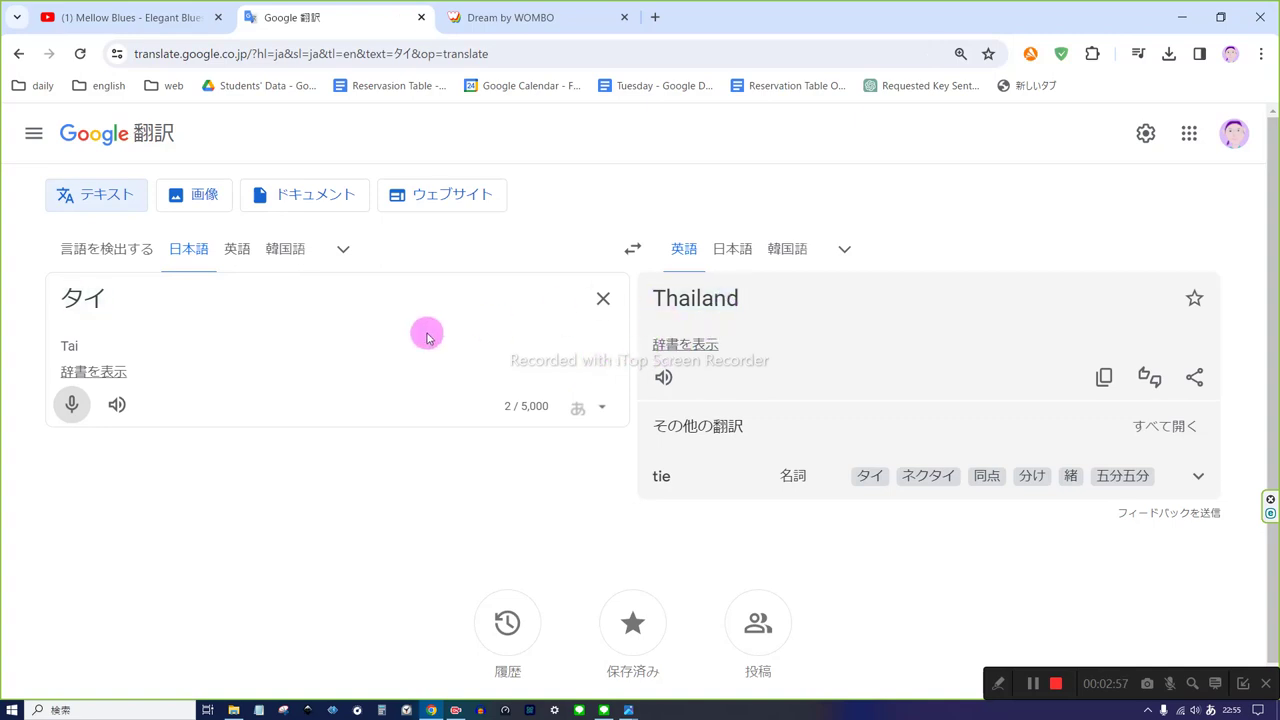
{"action": "left_click", "coordinate": [124, 296]}
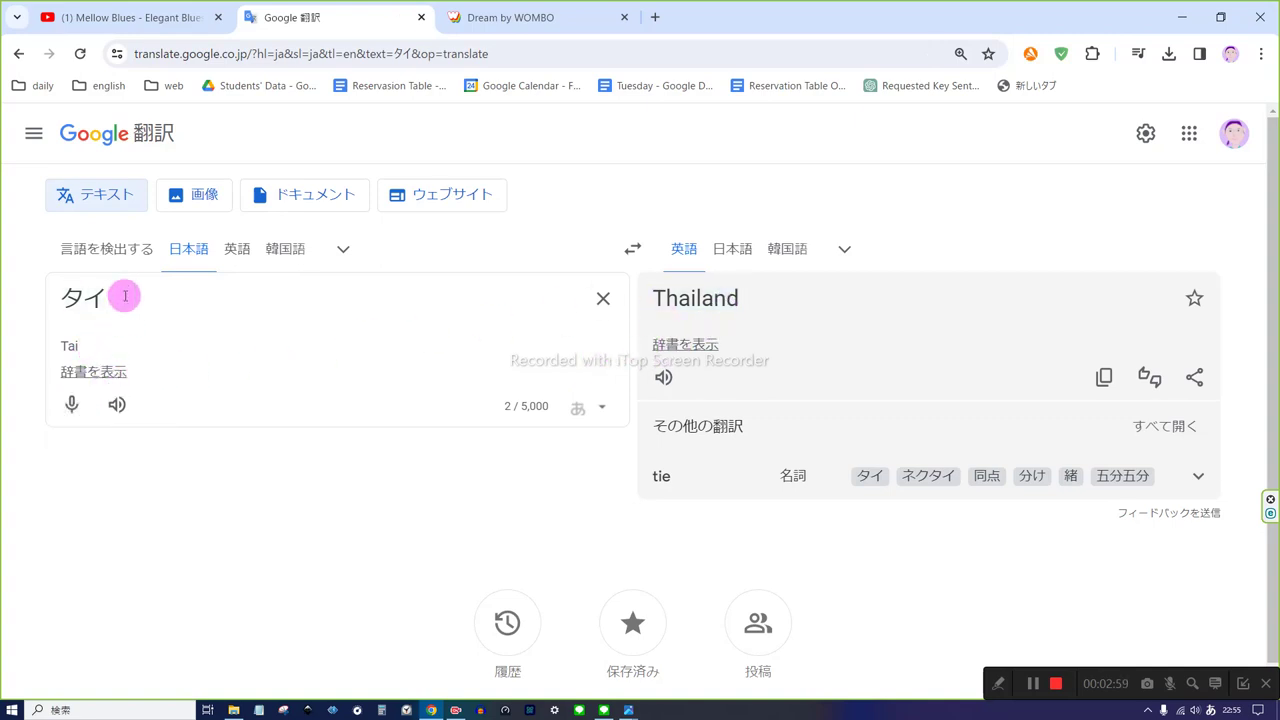
{"action": "key", "text": "BackSpace"}
{"action": "key", "text": "BackSpace"}
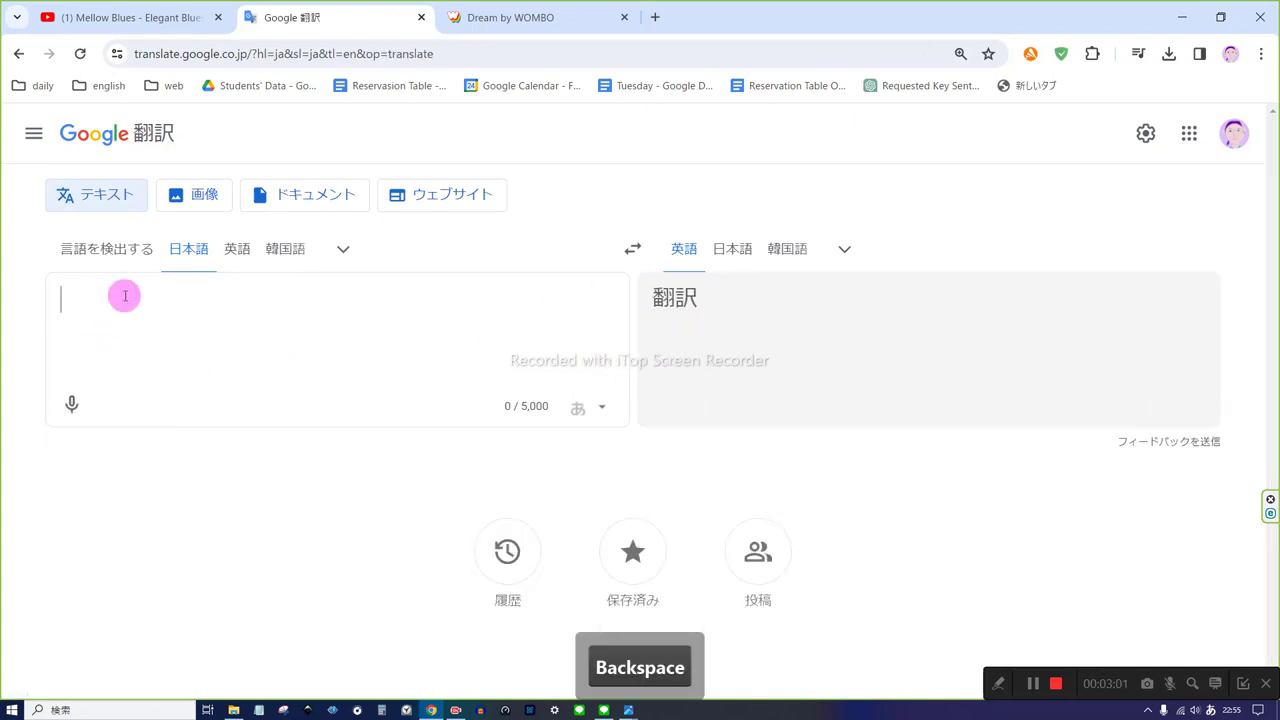
Step: Enter the kanji 鯛 as the source text for translation into English and play its Japanese pronunciation
{"action": "type", "text": "tai"}
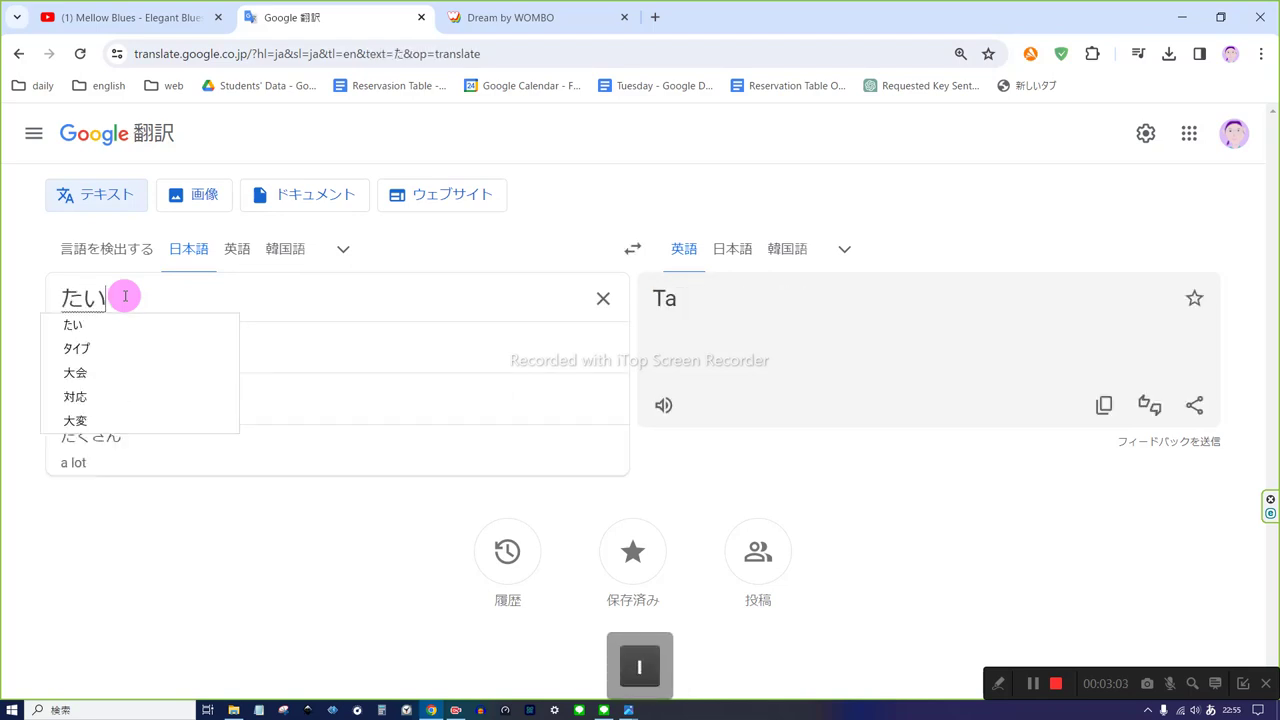
{"action": "key", "text": "space"}
{"action": "key", "text": "space"}
{"action": "key", "text": "space"}
{"action": "key", "text": "space"}
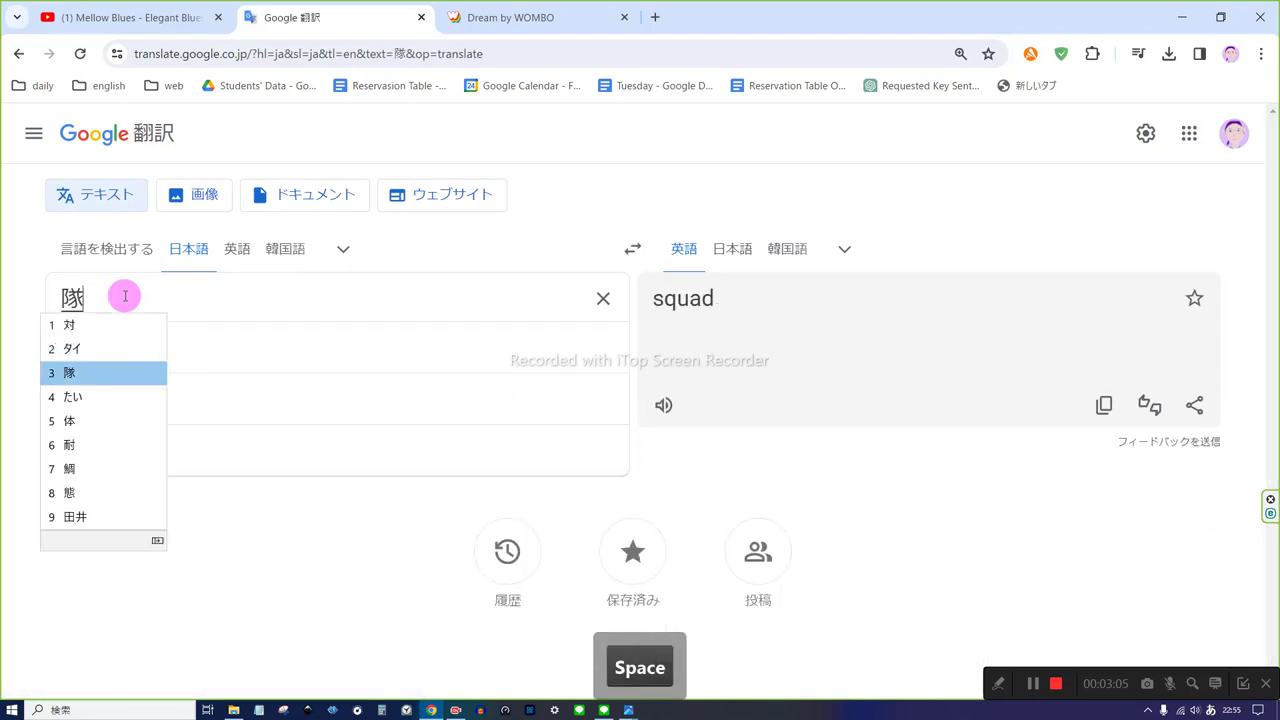
{"action": "key", "text": "space"}
{"action": "key", "text": "space"}
{"action": "key", "text": "space"}
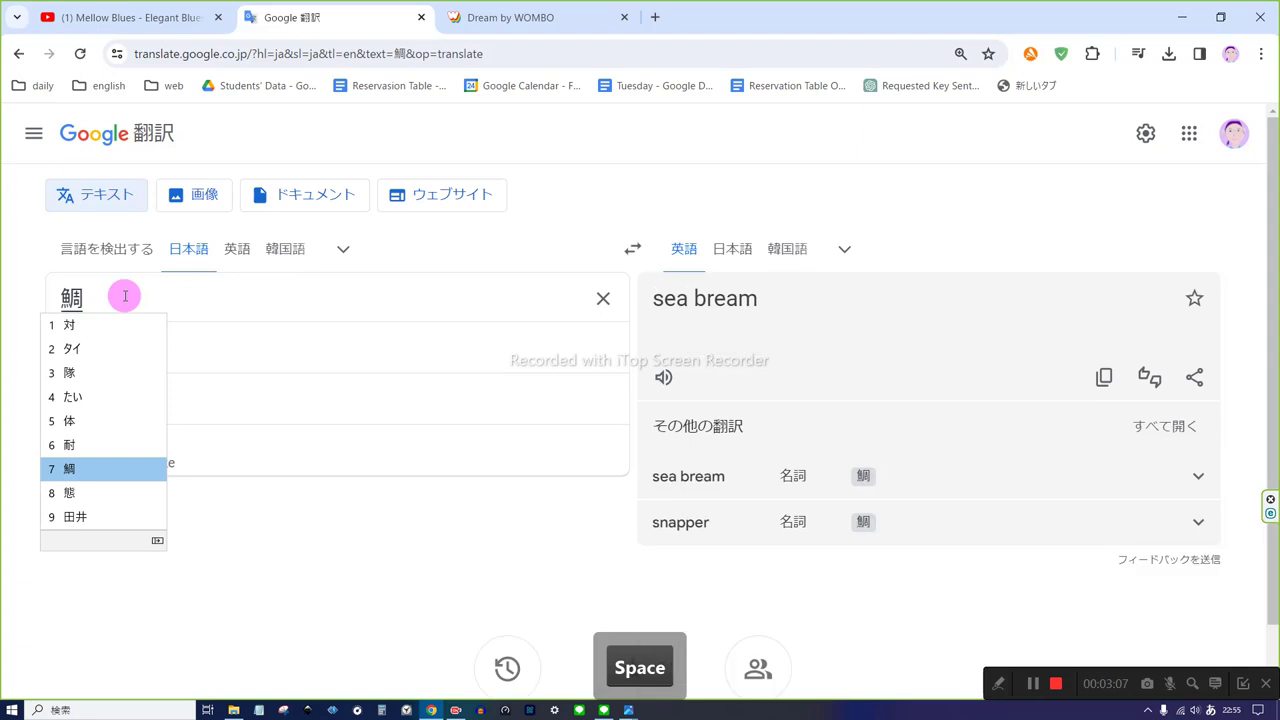
{"action": "key", "text": "Return"}
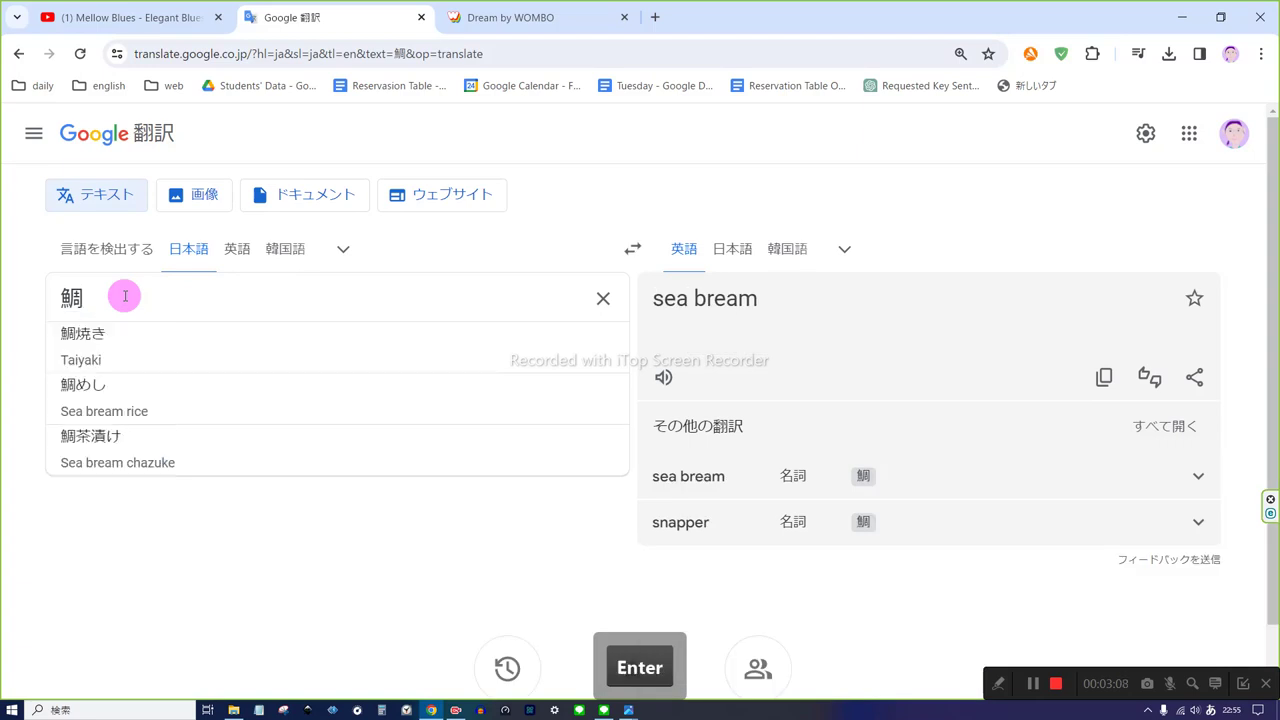
{"action": "left_click", "coordinate": [166, 560]}
{"action": "left_click", "coordinate": [117, 404]}
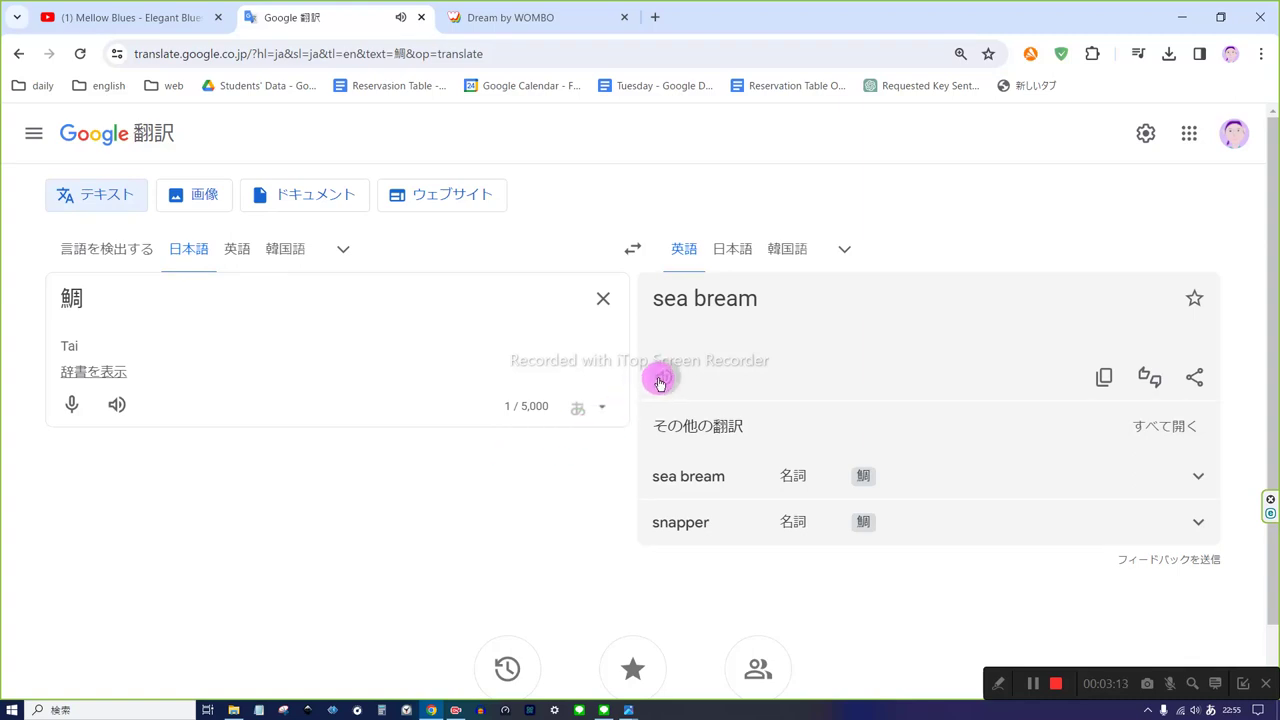
Step: Dictate the word 馬 for translation into English and play its Japanese pronunciation
{"action": "left_click", "coordinate": [70, 409]}
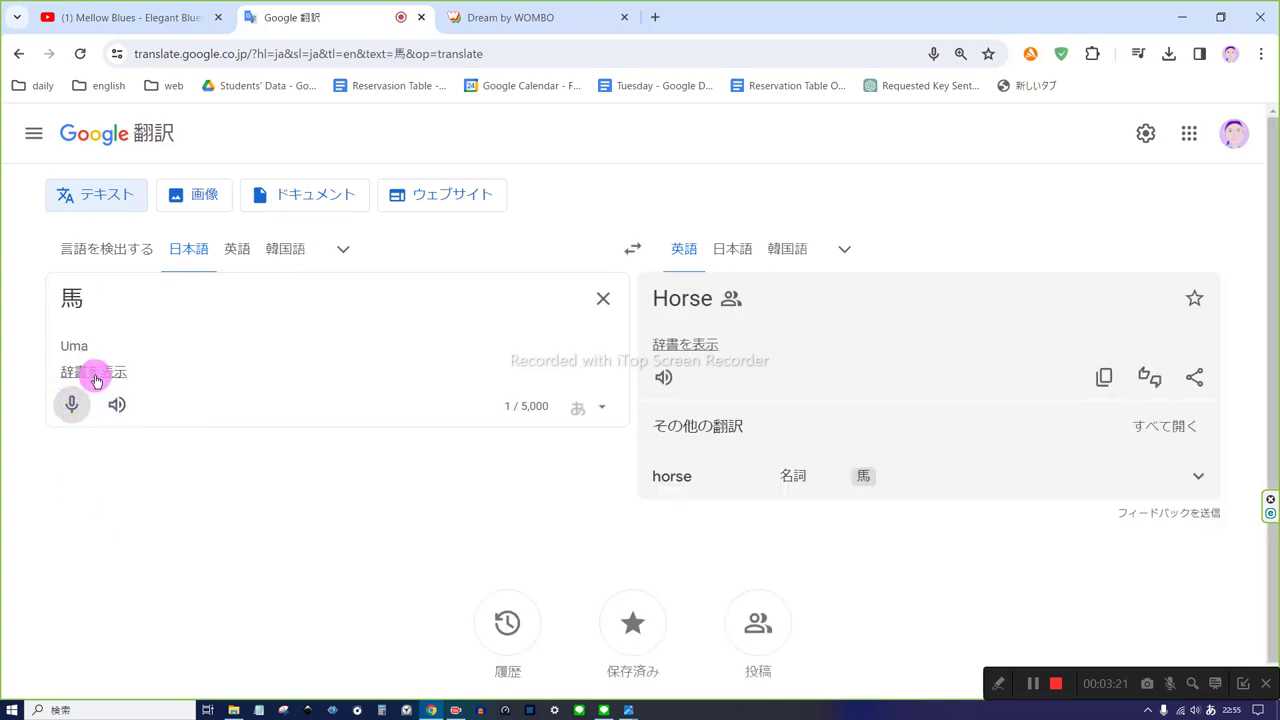
{"action": "left_click", "coordinate": [116, 404]}
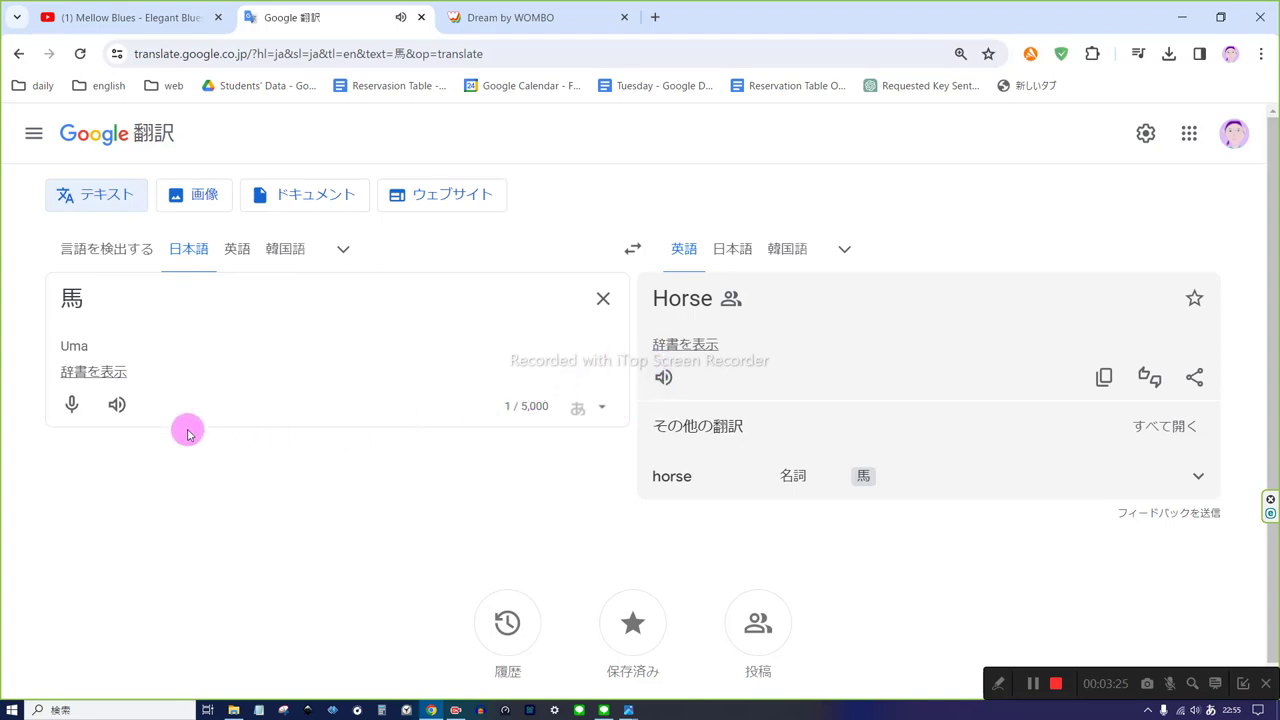
Step: Dictate アザラシ for translation into English and play its Japanese pronunciation
{"action": "left_click", "coordinate": [72, 405]}
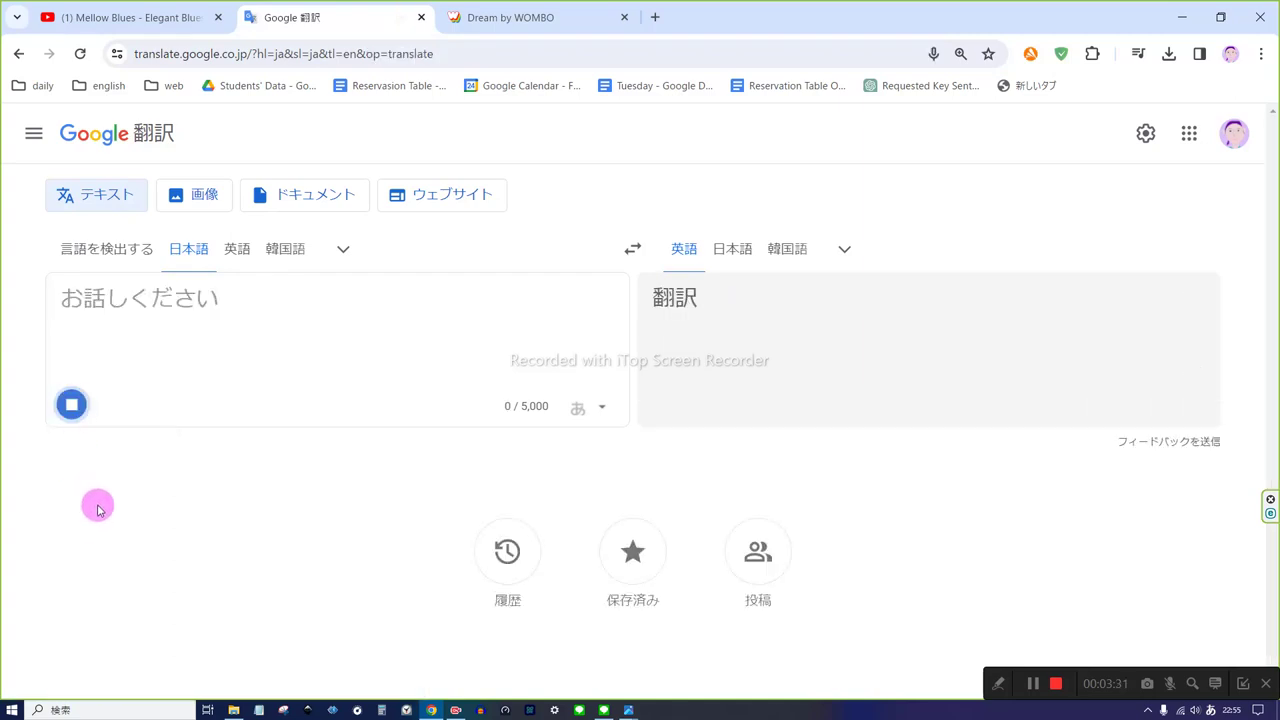
{"action": "left_click", "coordinate": [71, 404]}
{"action": "left_click", "coordinate": [117, 404]}
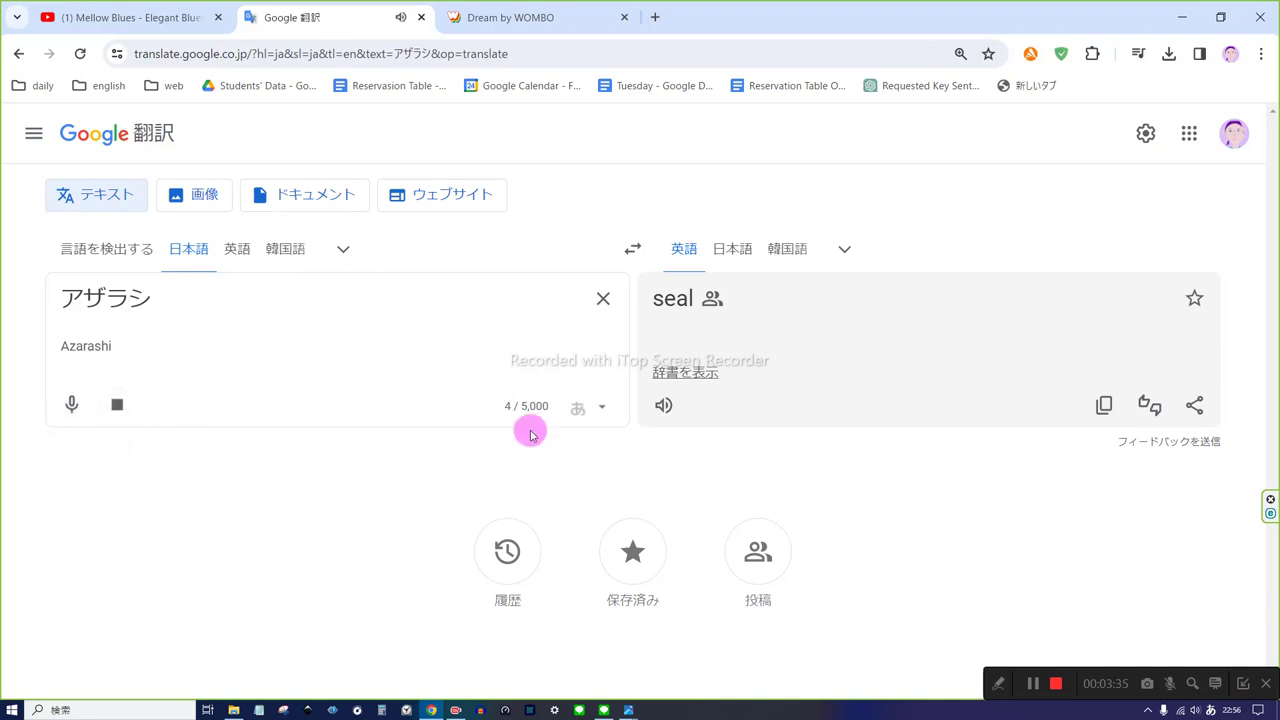
Step: Dictate セイウチ for translation into English and play the Japanese and English pronunciations
{"action": "left_click", "coordinate": [70, 406]}
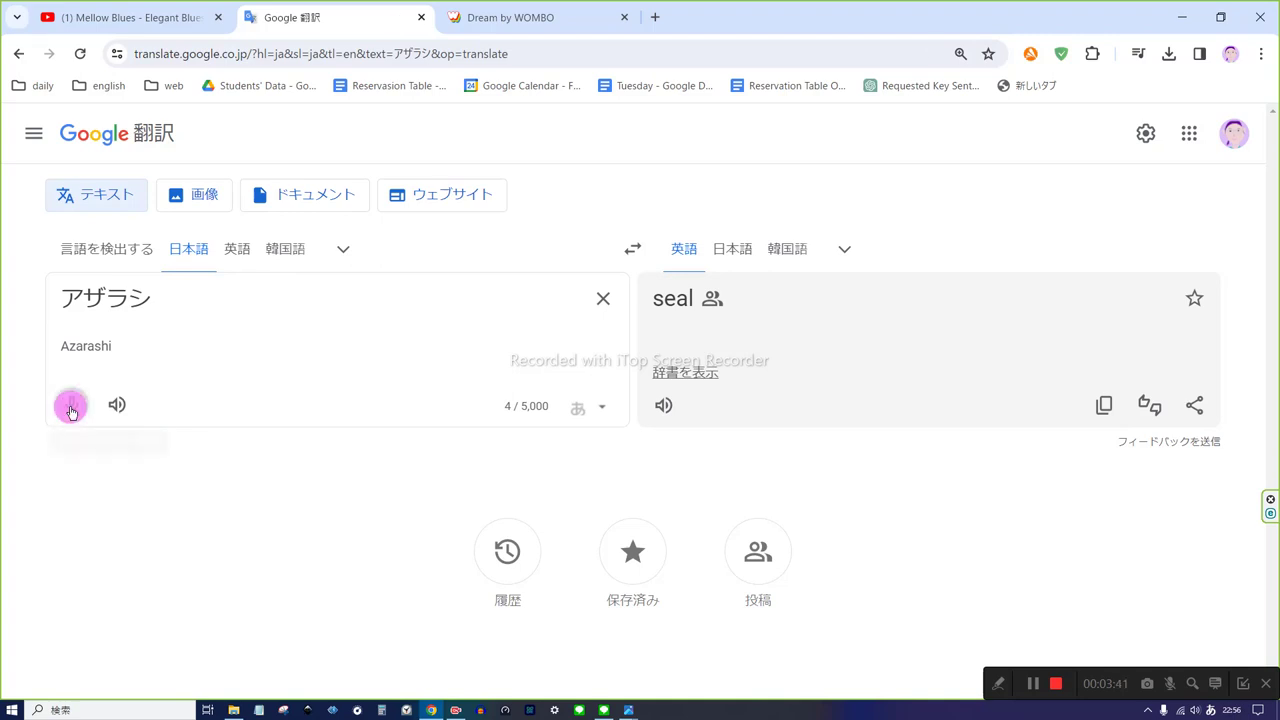
{"action": "left_click", "coordinate": [71, 408]}
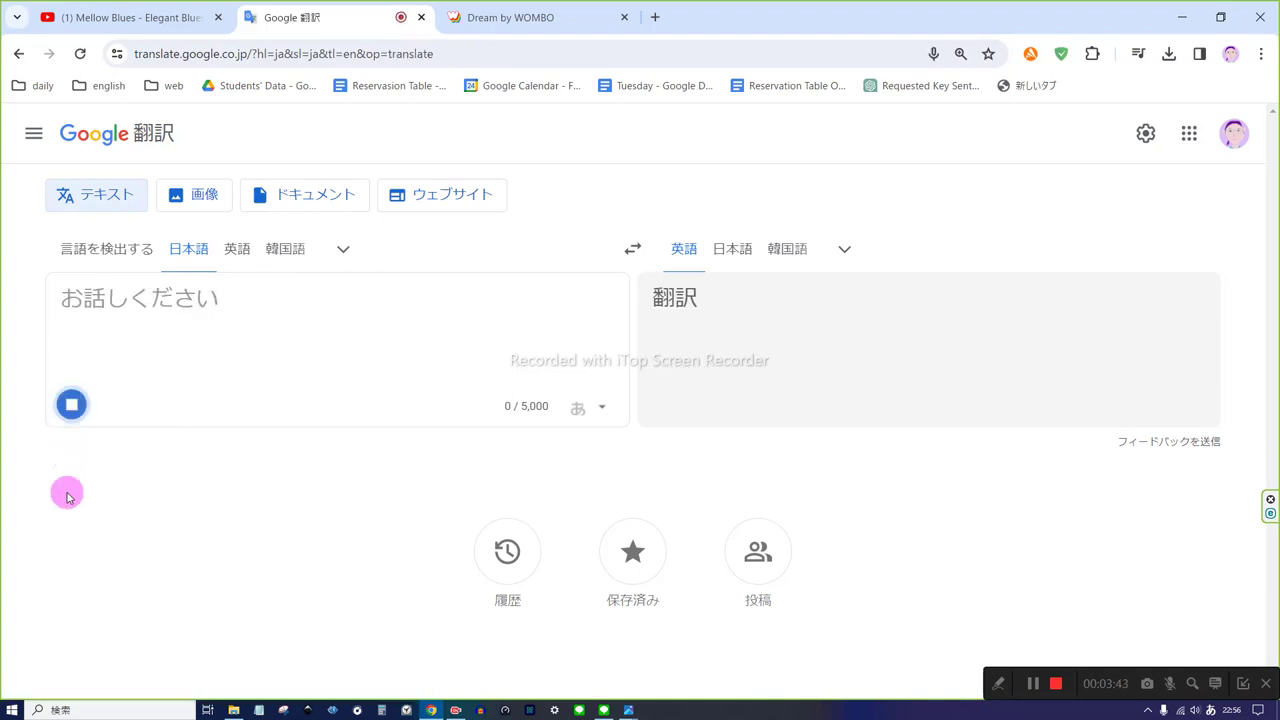
{"action": "left_click", "coordinate": [71, 404]}
{"action": "left_click", "coordinate": [119, 408]}
{"action": "left_click", "coordinate": [663, 407]}
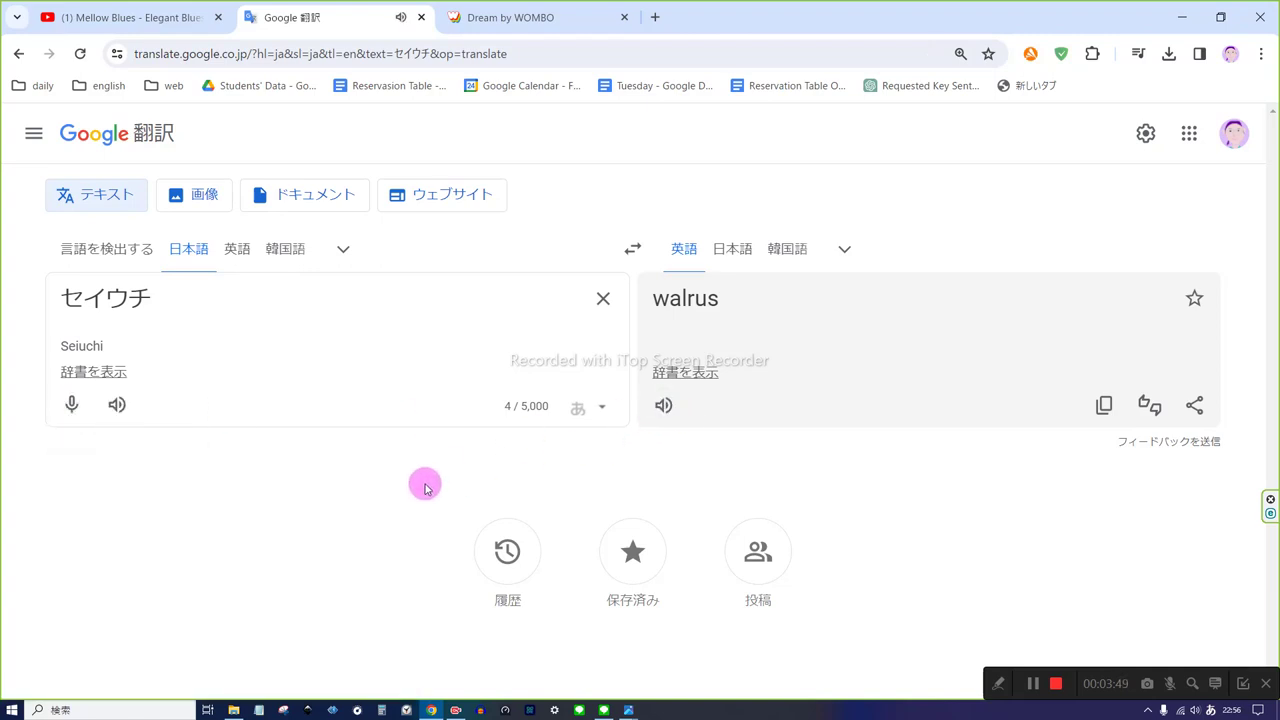
Step: Dictate コメツキムシ for translation into English and listen to the word in both languages
{"action": "left_click", "coordinate": [73, 408]}
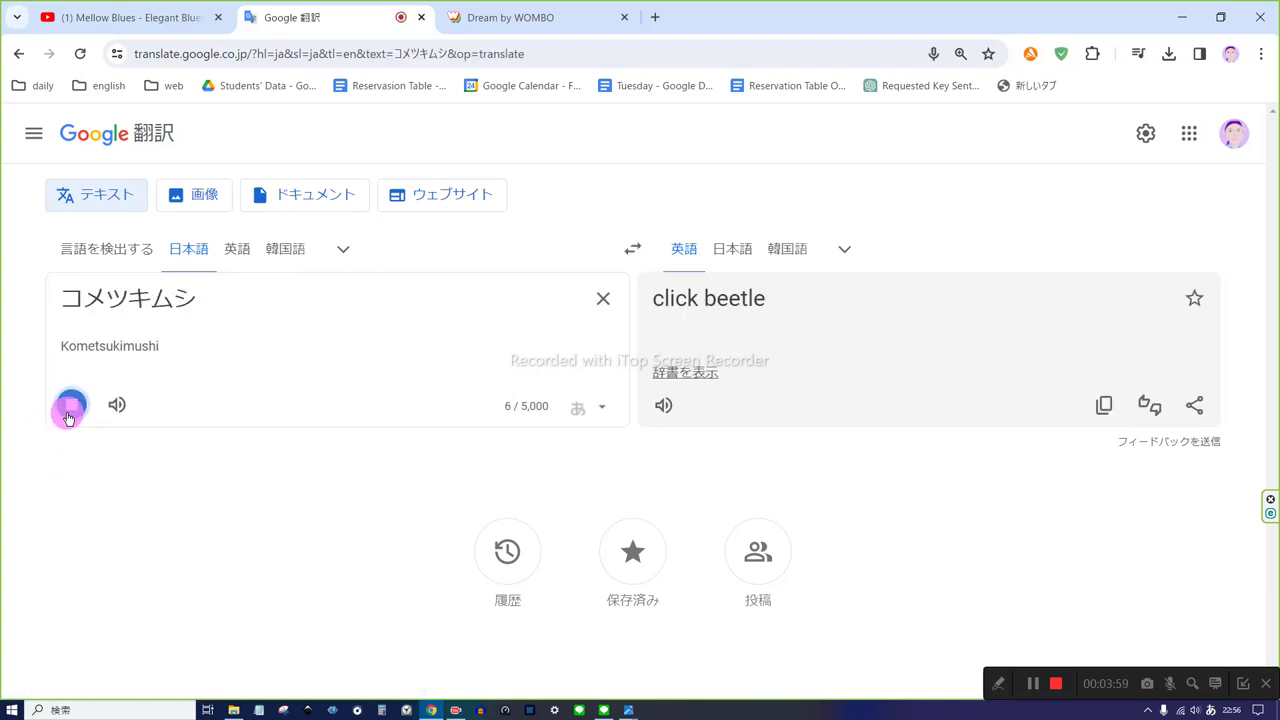
{"action": "left_click", "coordinate": [70, 405]}
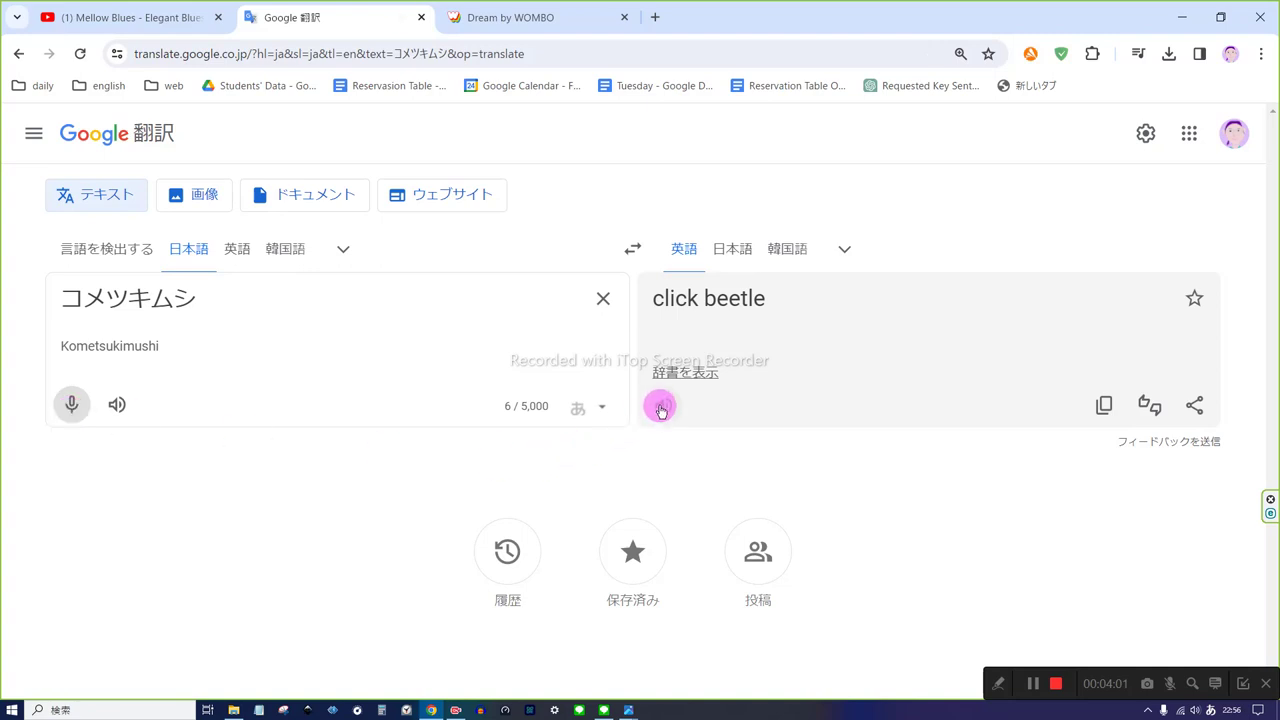
{"action": "left_click", "coordinate": [127, 408]}
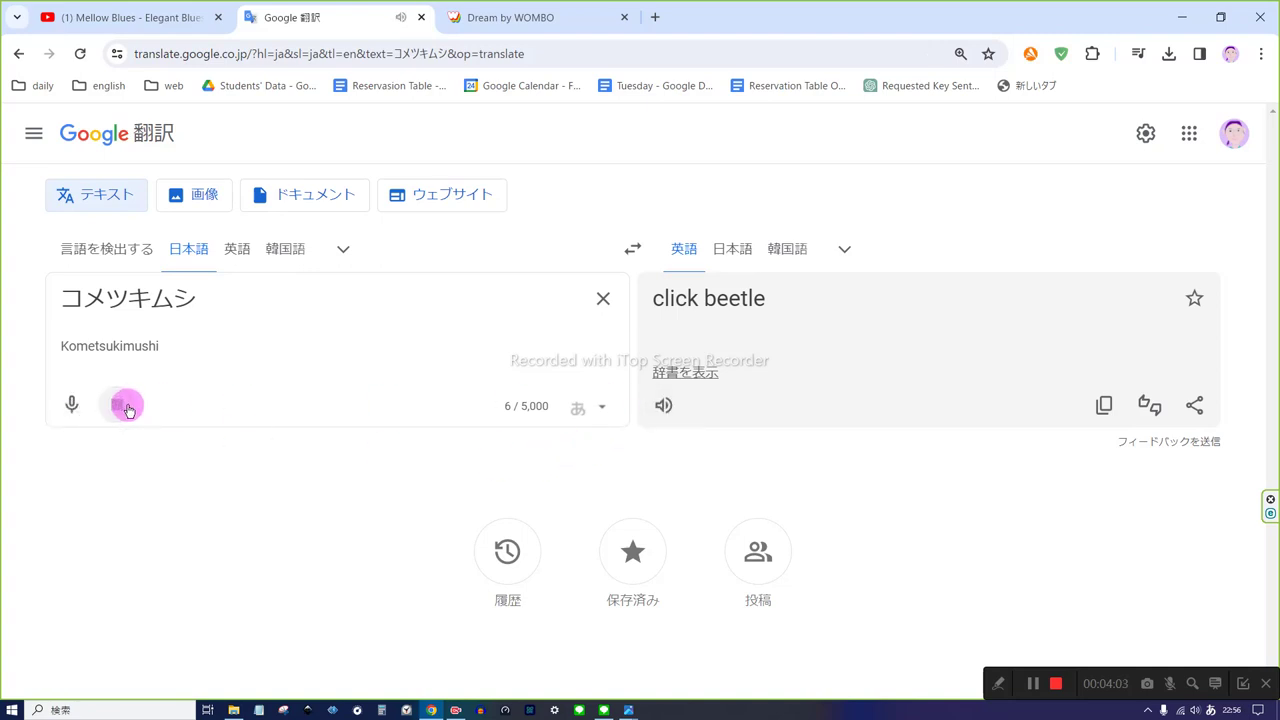
{"action": "left_click", "coordinate": [665, 405]}
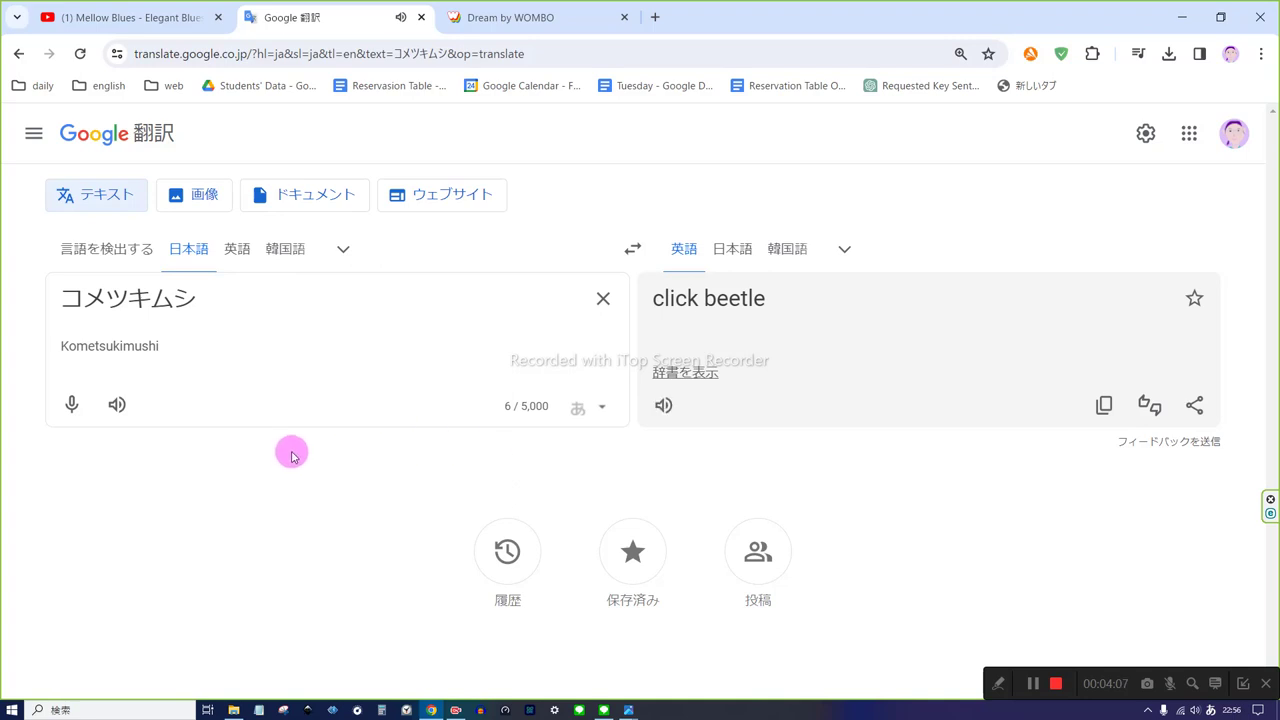
Step: Start voice input for another Japanese word or phrase
{"action": "left_click", "coordinate": [72, 405]}
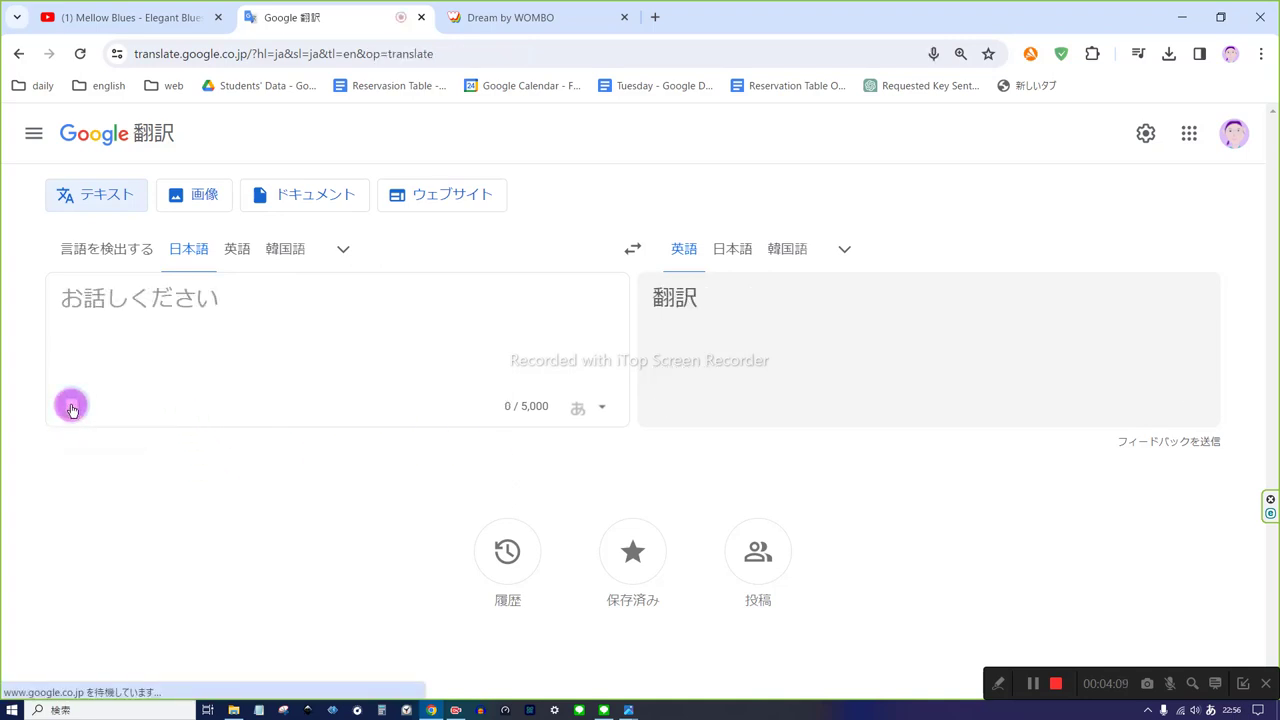